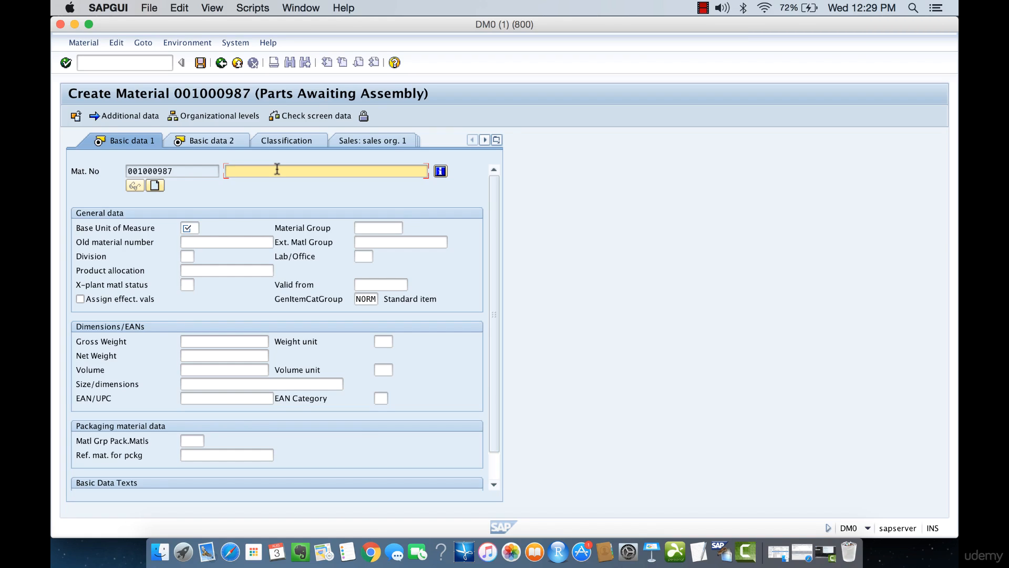
Set the material description to Tyre Post-Assembly Part
type("T")
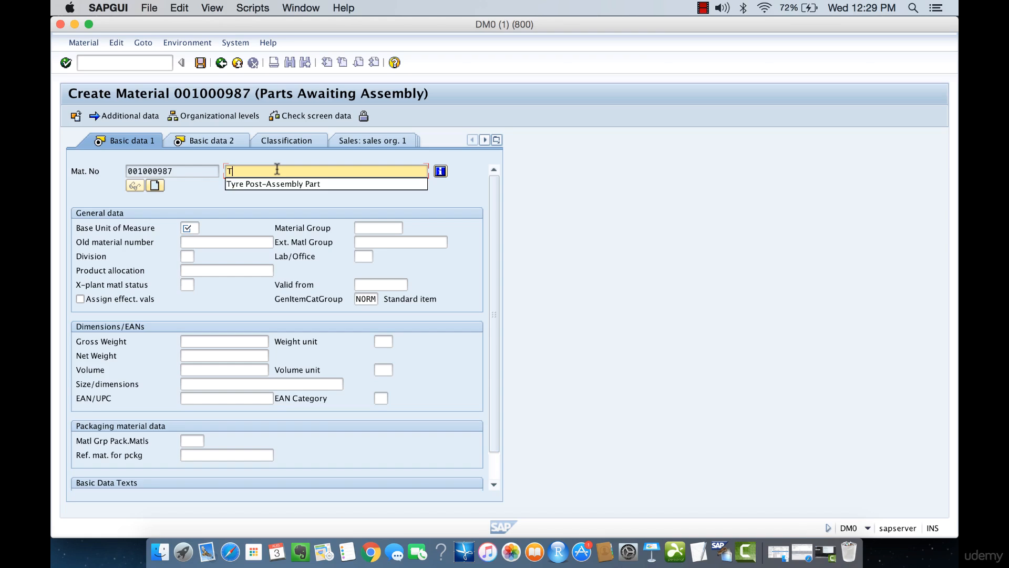
type("yre")
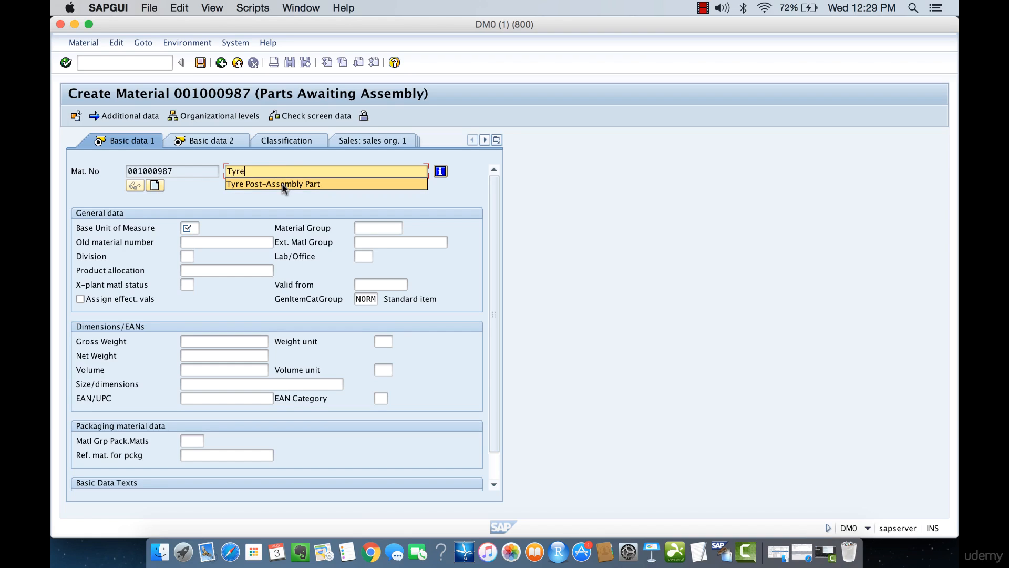
left_click(282, 184)
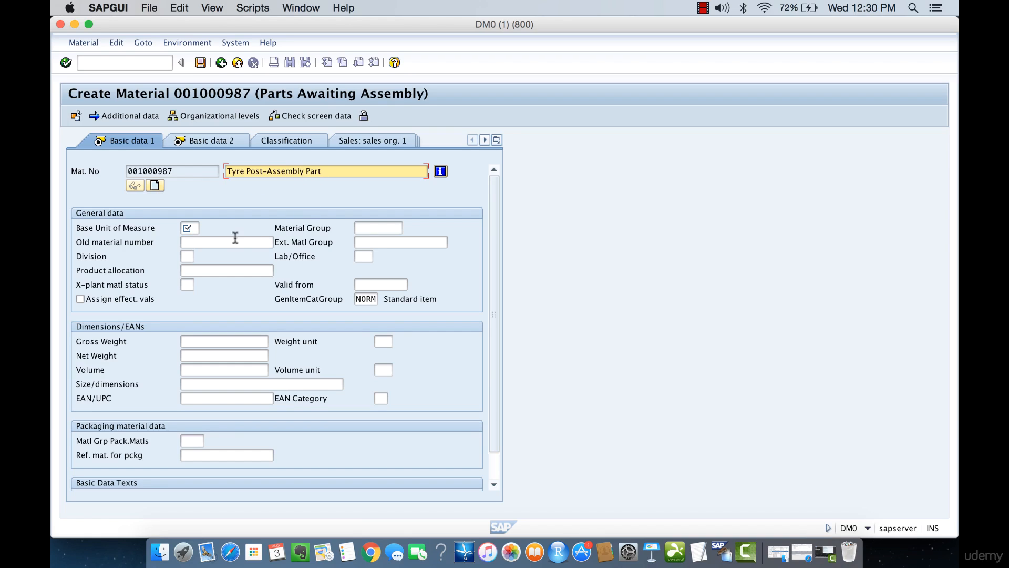
Enter UN as the base unit of measure in the general data
left_click(109, 227)
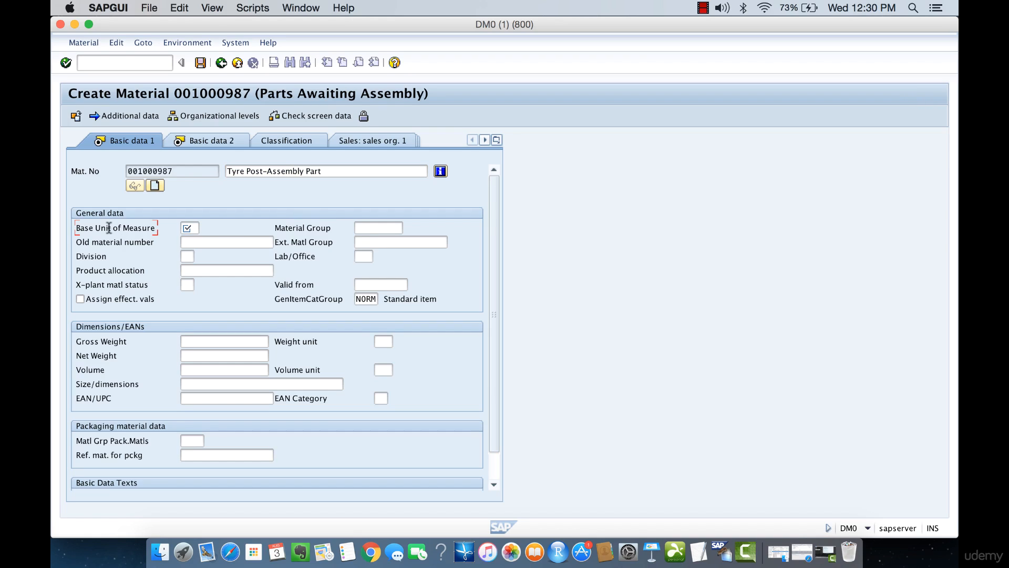
left_click_drag(76, 231, 162, 232)
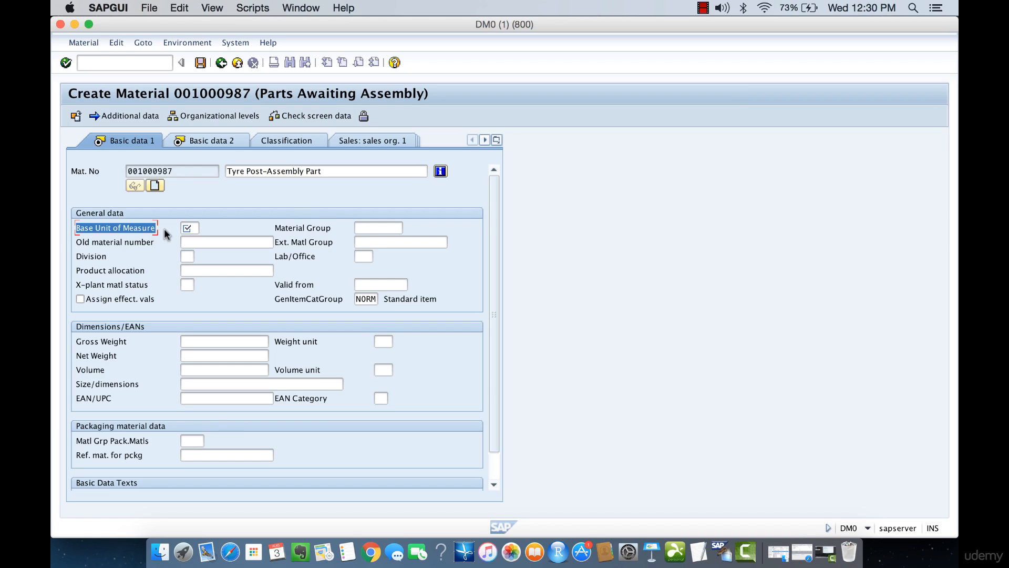
left_click(187, 228)
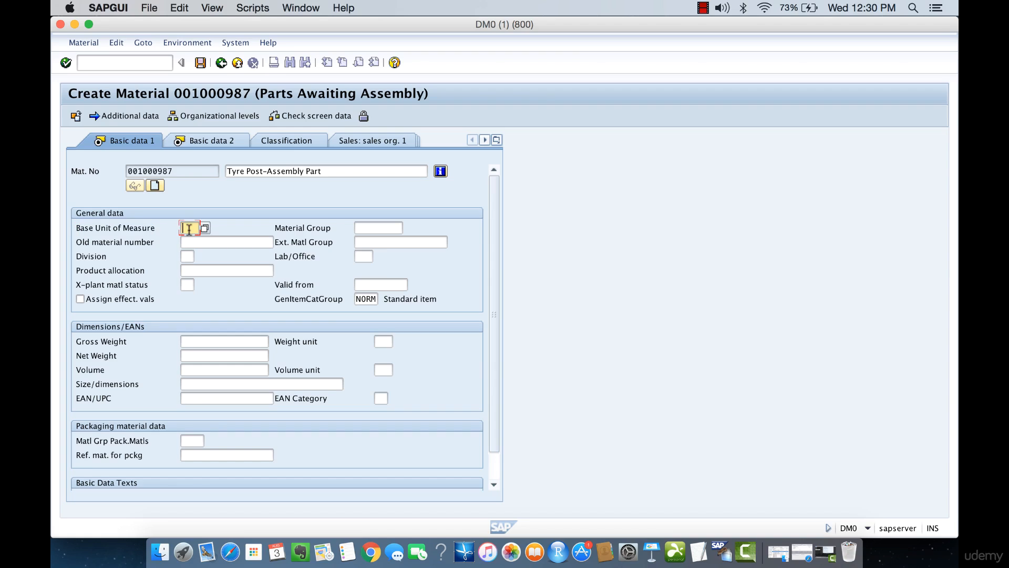
type("UN")
Look through the available commercial measurement units and choose UN (Unit) for the base unit of measure
left_click(205, 228)
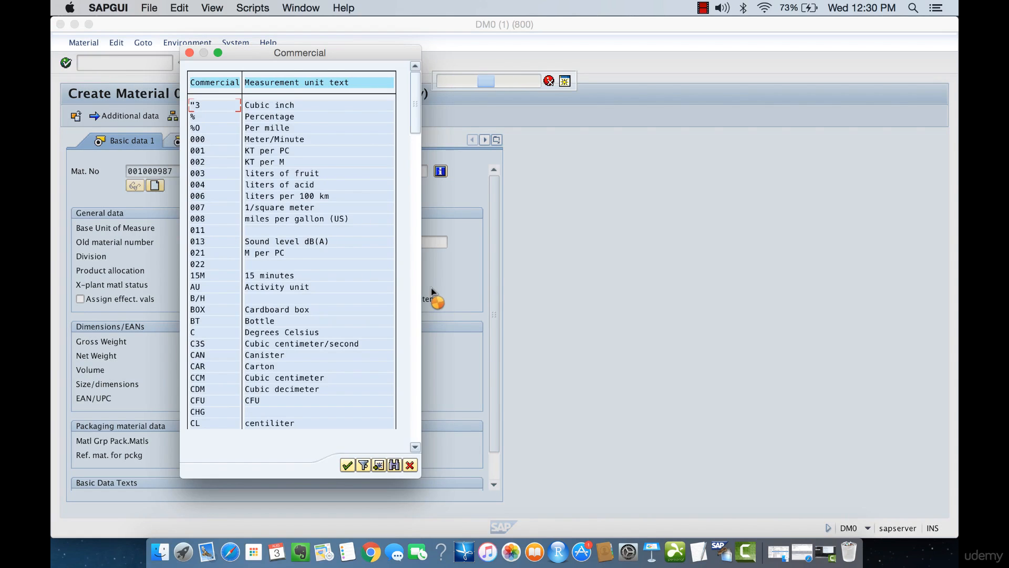
left_click(414, 301)
left_click(414, 303)
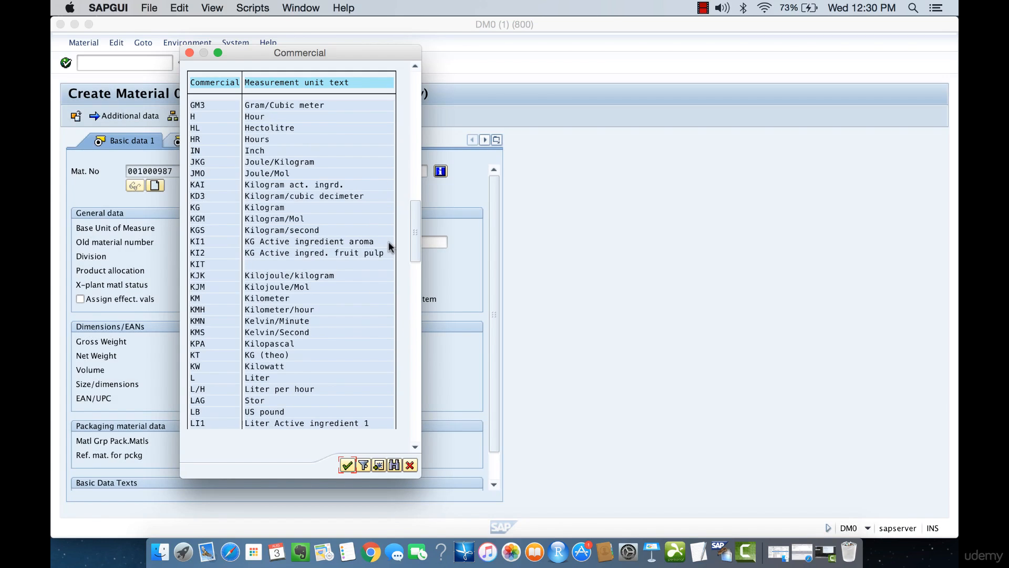
left_click(411, 396)
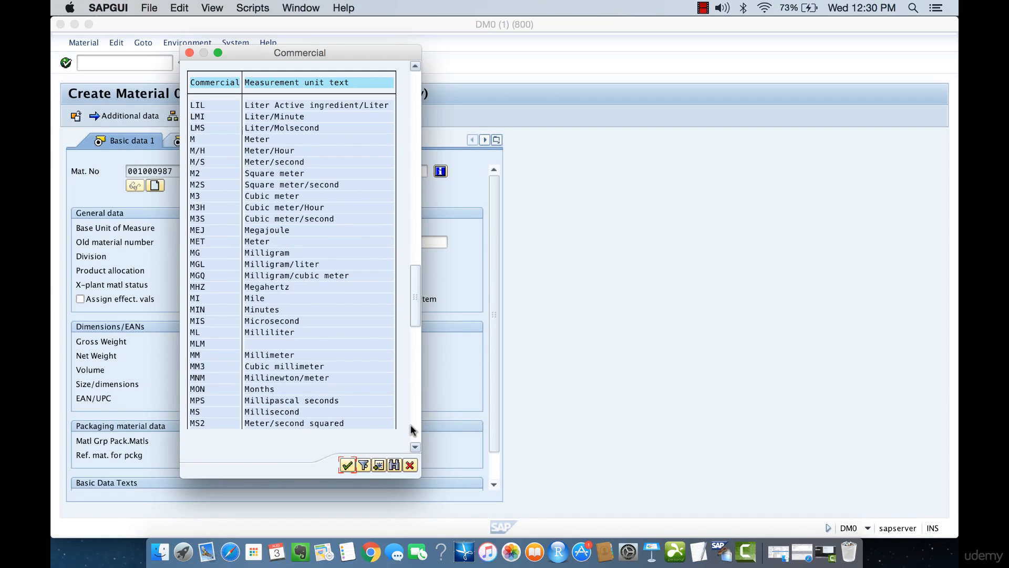
left_click(411, 430)
left_click(411, 430)
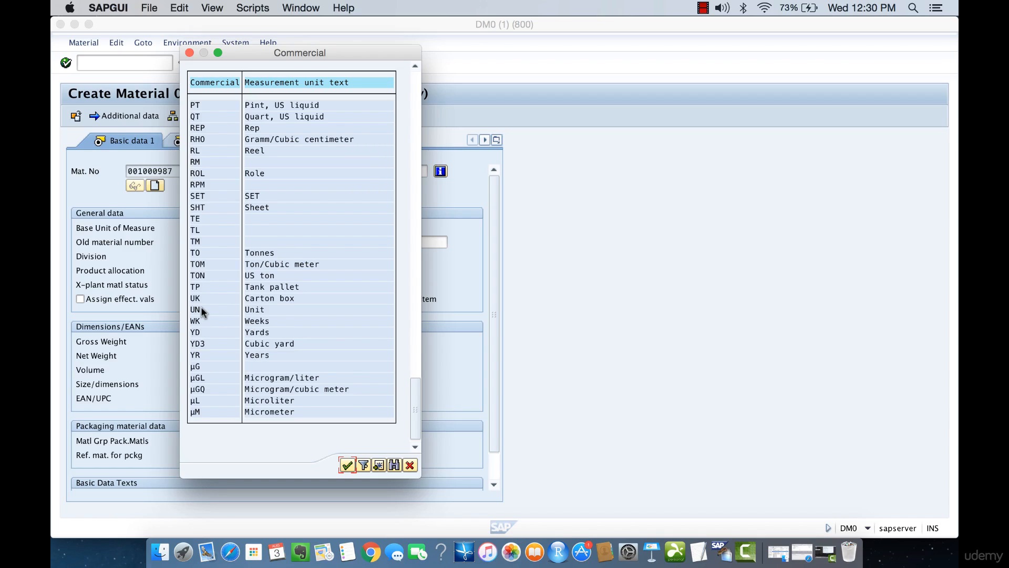
left_click(262, 308)
left_click(274, 297)
left_click(276, 287)
left_click(294, 301)
double_click(260, 313)
left_click_drag(293, 299, 246, 300)
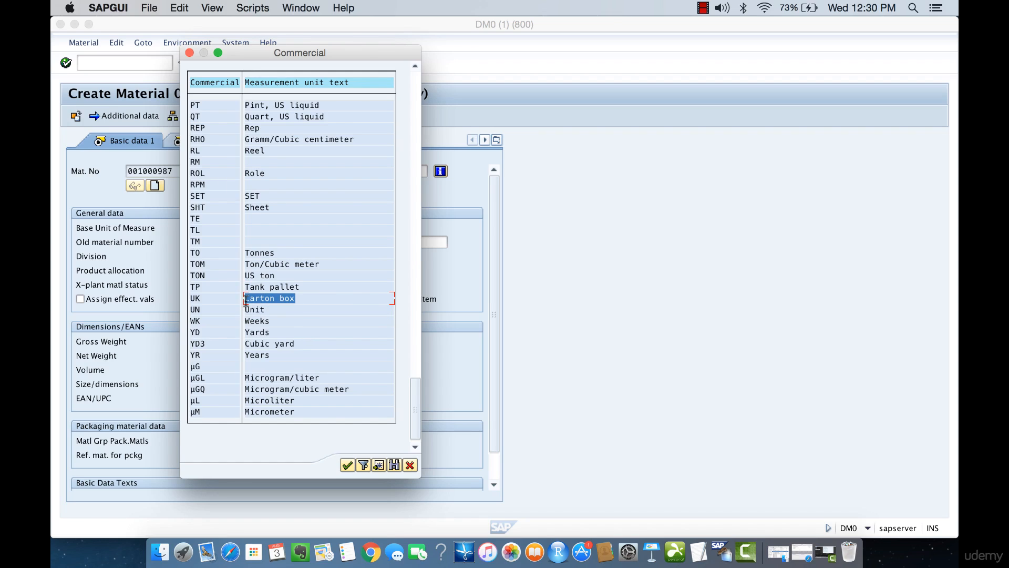
left_click(295, 298)
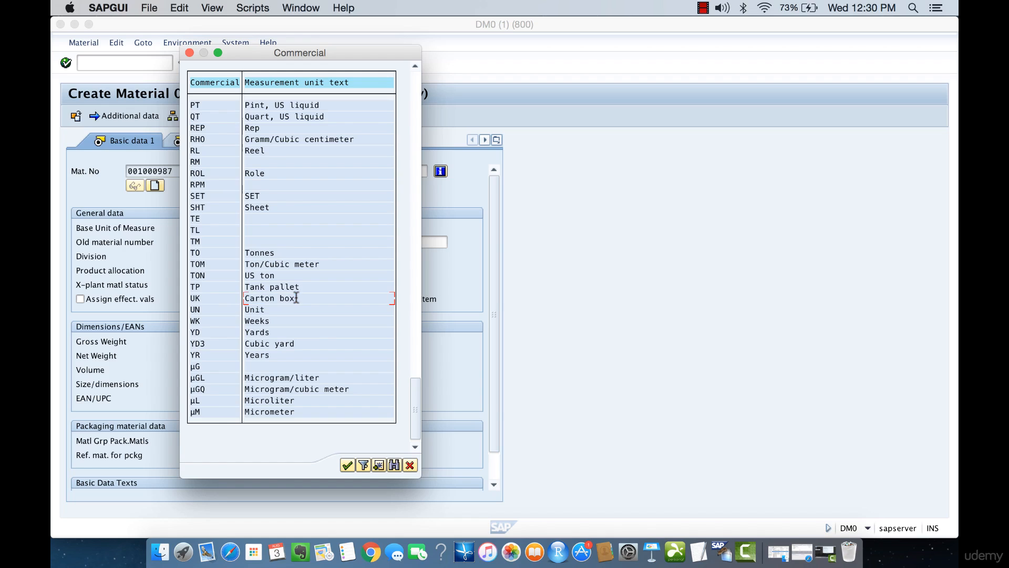
left_click(257, 310)
left_click(347, 464)
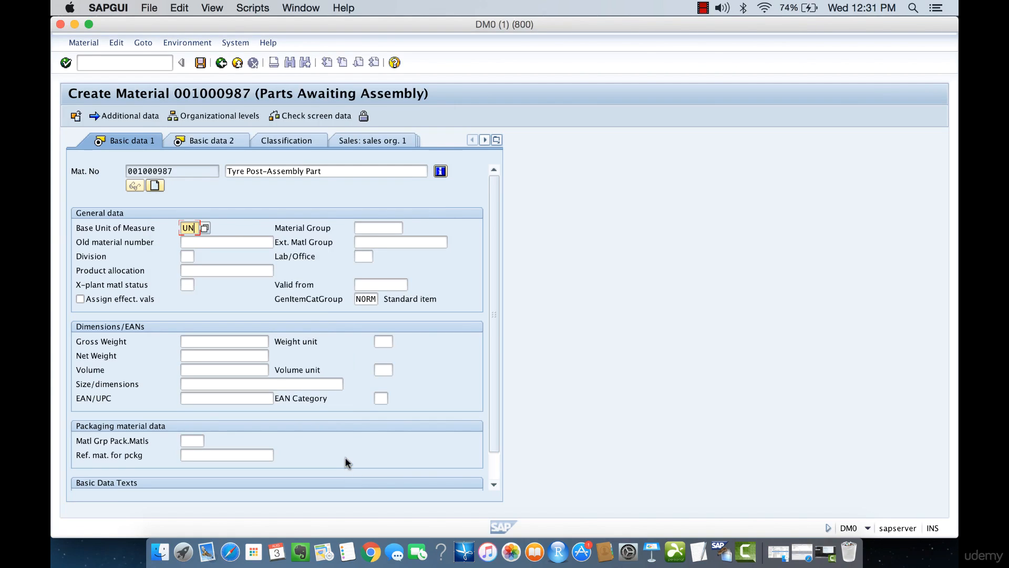
Copy material group 1000001 from the SAP PP note in TextEdit into the material's Material Group field in SAP GUI
left_click(379, 227)
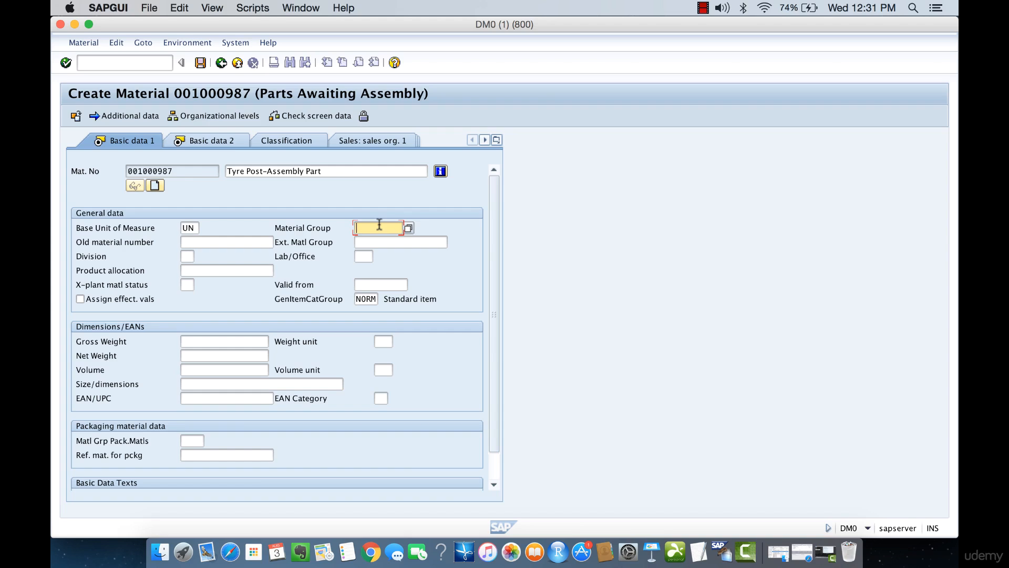
left_click(702, 560)
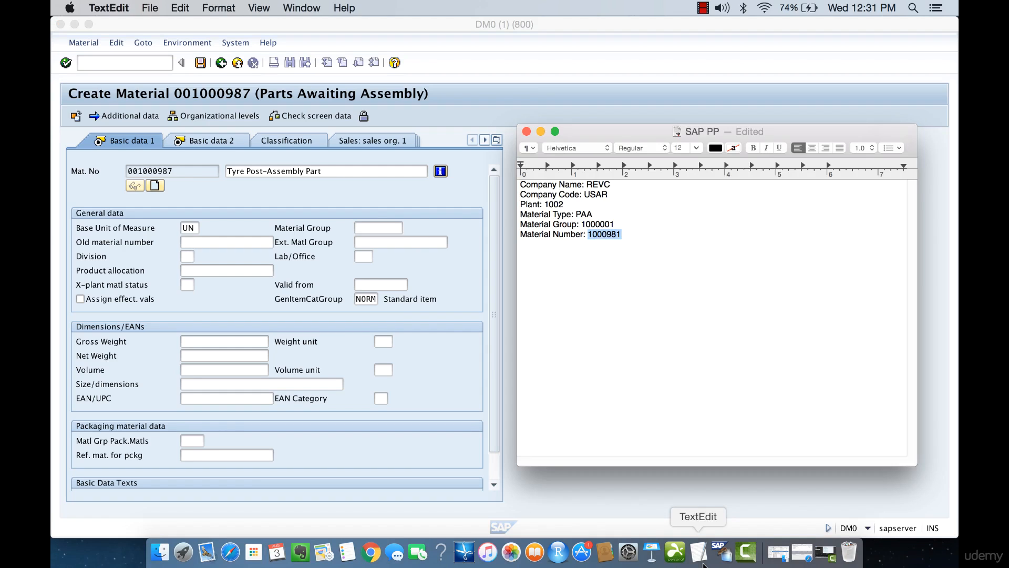
left_click(602, 219)
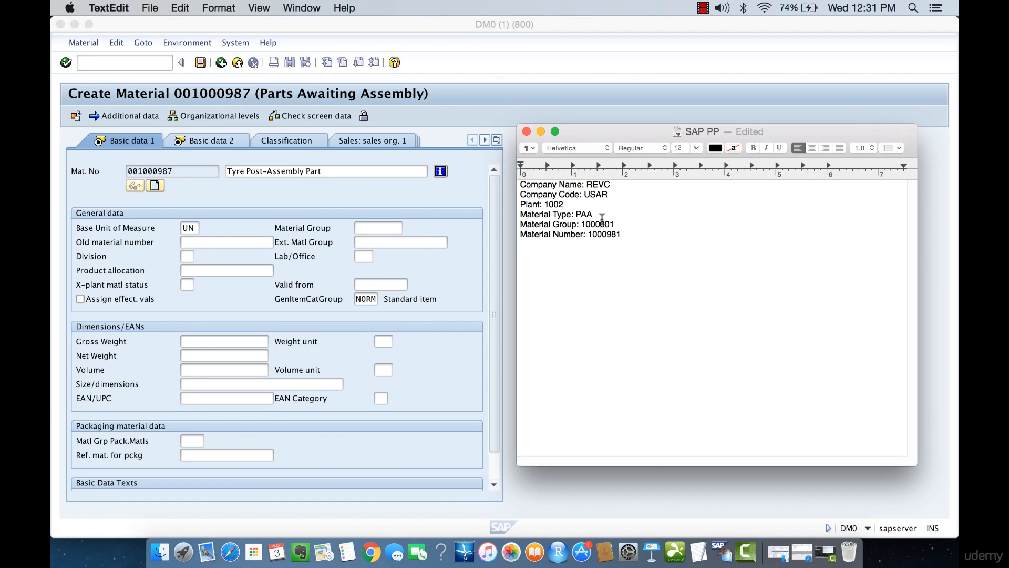
double_click(602, 218)
key("super+c")
left_click(501, 178)
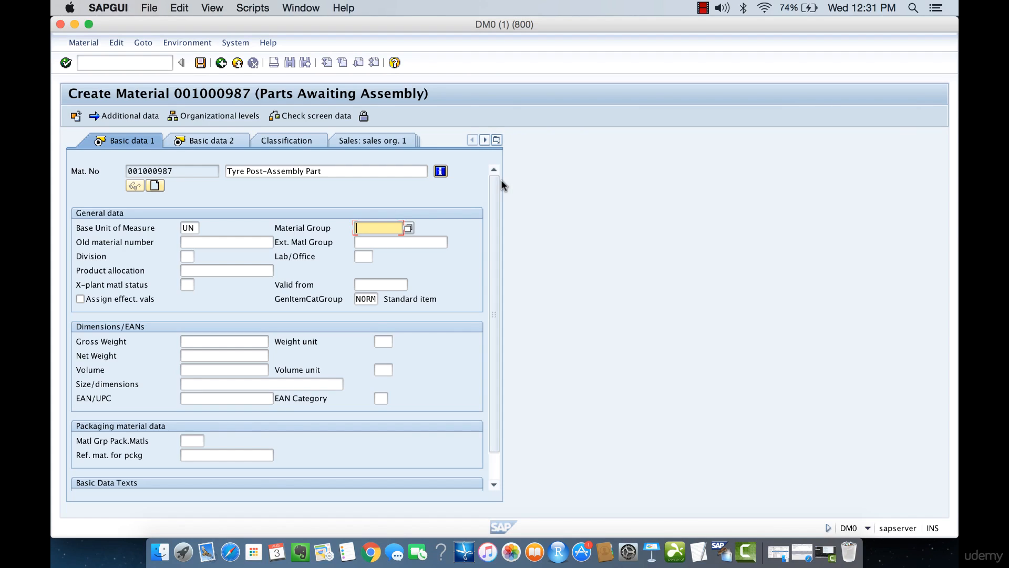
left_click(388, 228)
key("super+v")
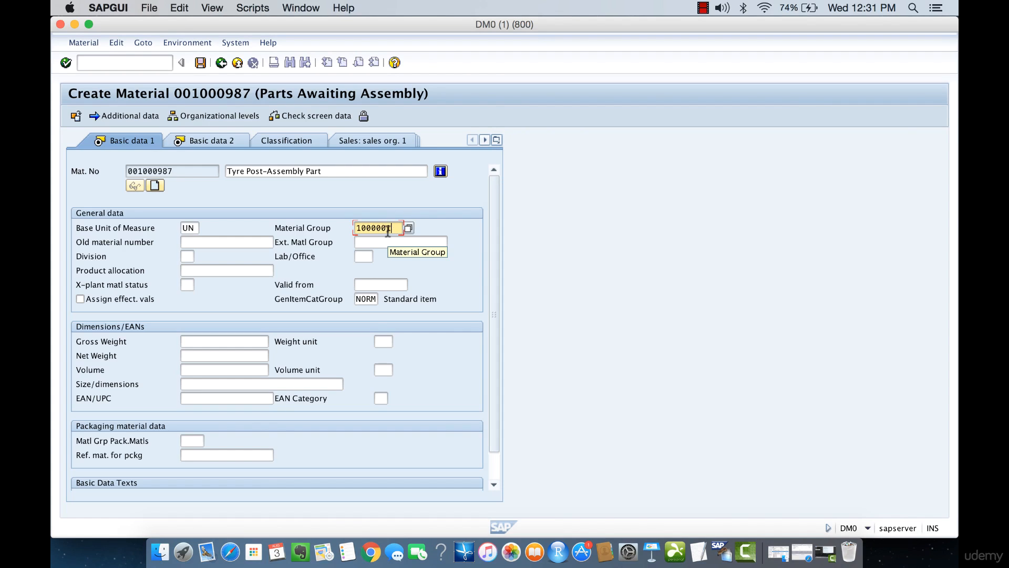
left_click_drag(356, 227, 393, 228)
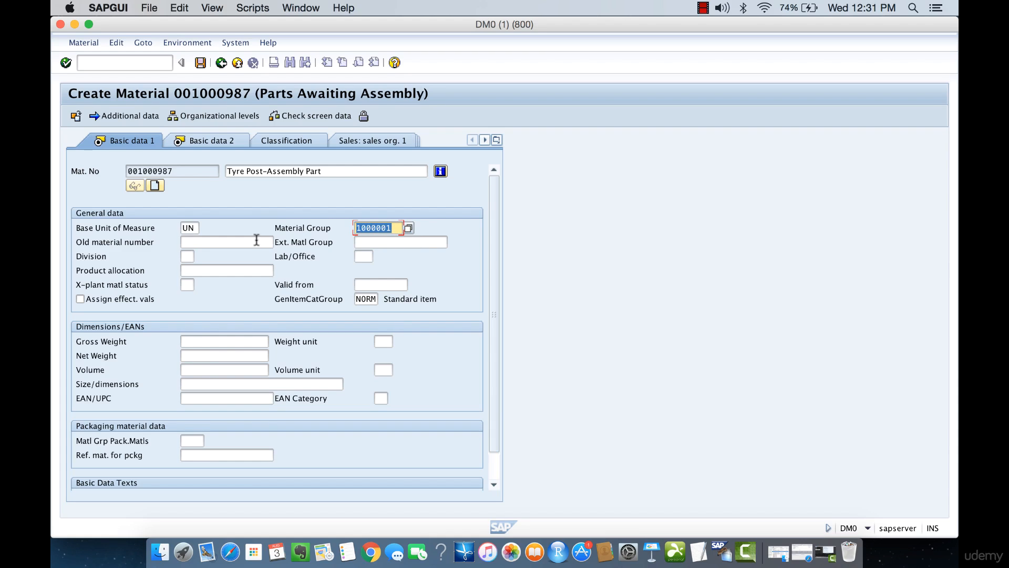
Review the Old material number, Division and Lab/Office fields in the general data alongside the material description
left_click(109, 240)
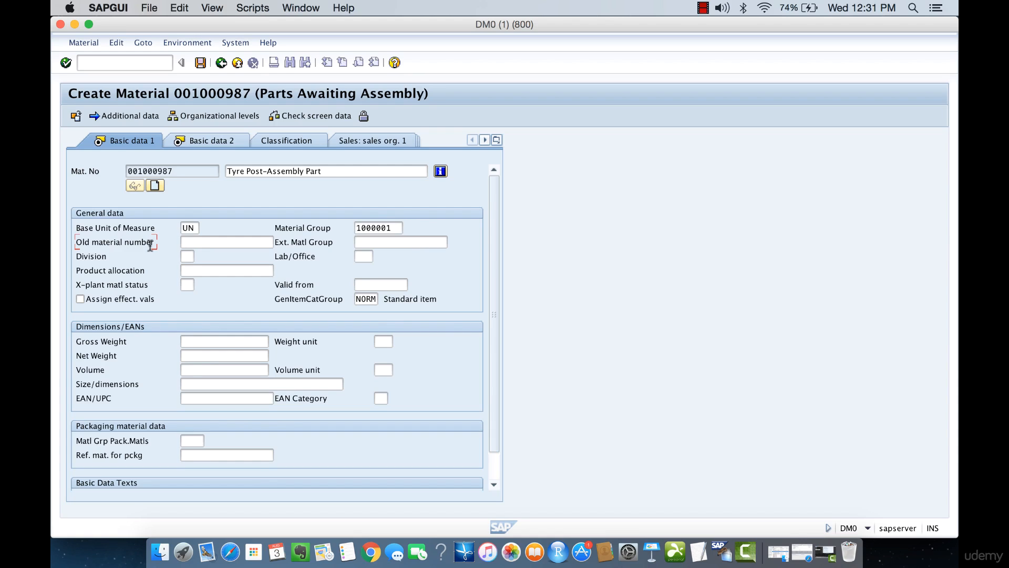
left_click(205, 241)
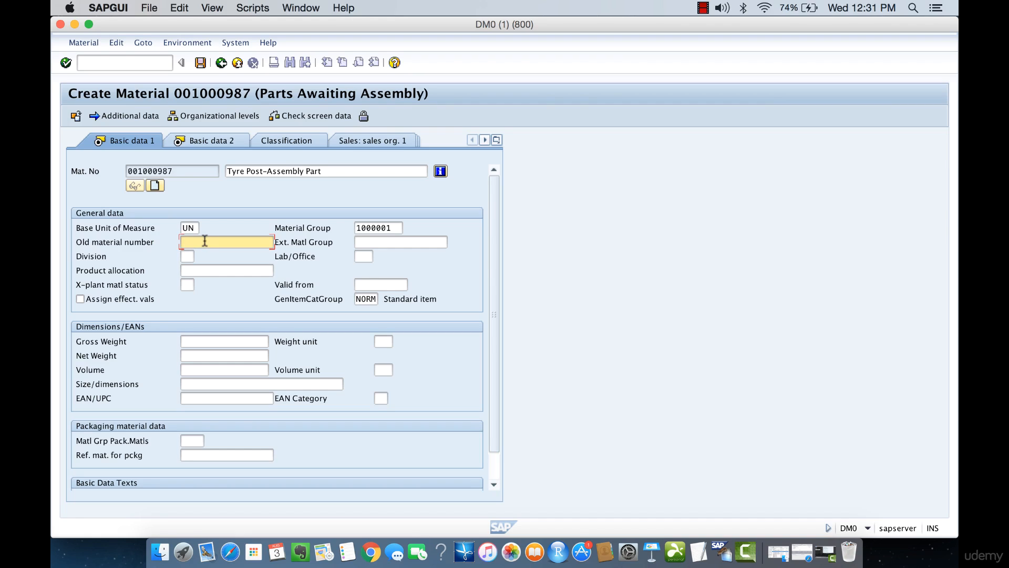
left_click_drag(320, 170, 226, 171)
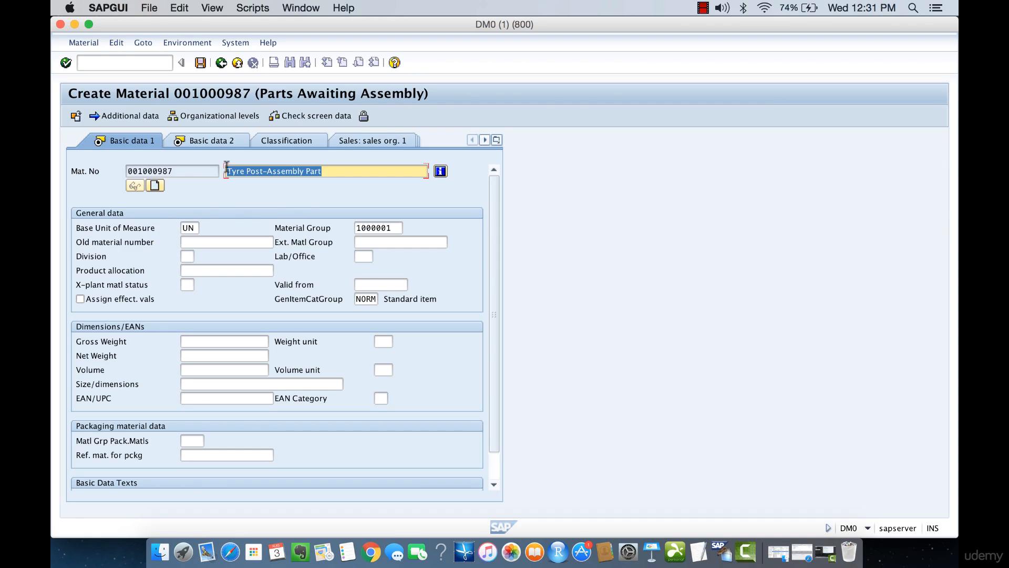
left_click(188, 242)
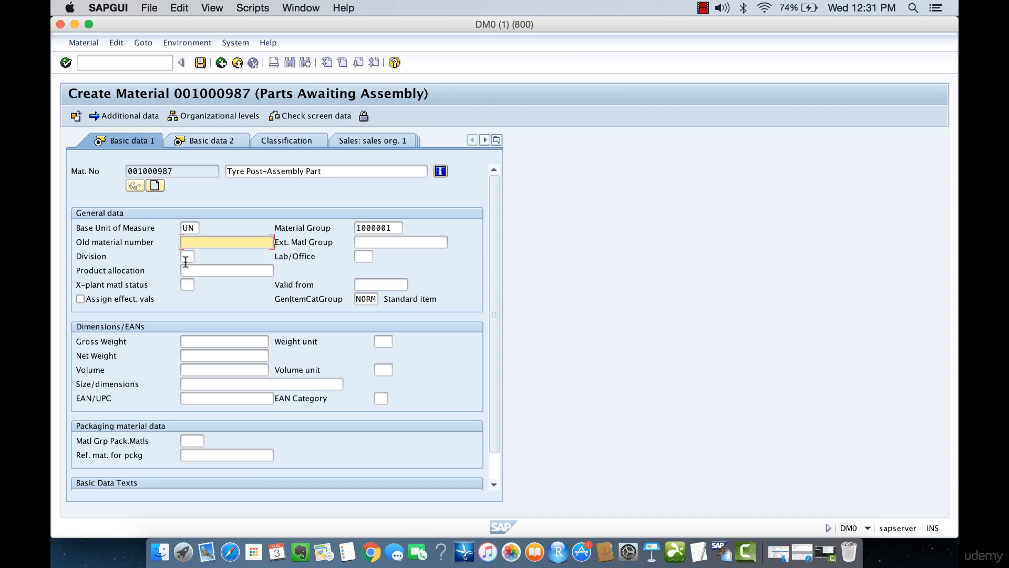
left_click(364, 253)
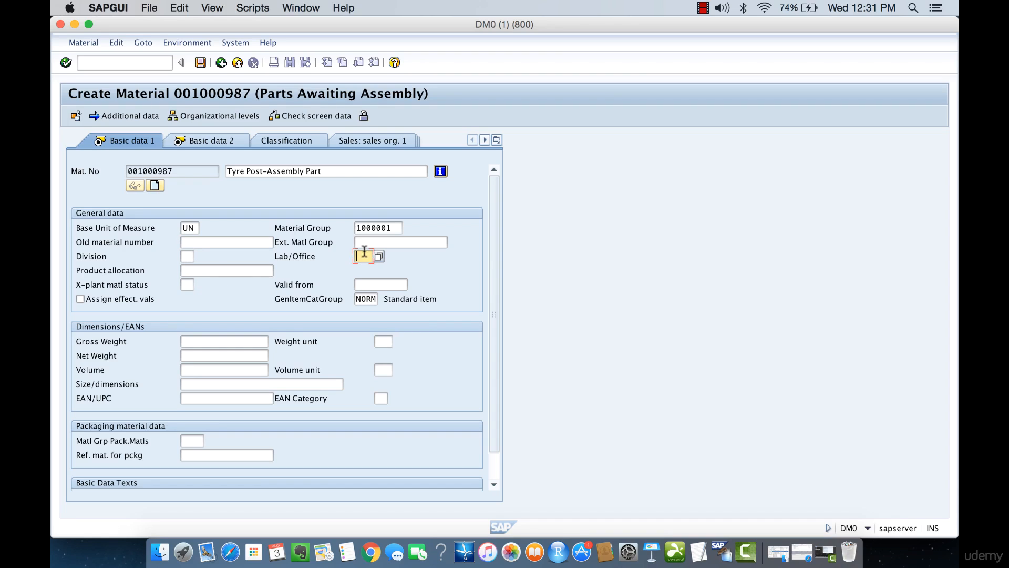
left_click(188, 256)
left_click(359, 257)
left_click_drag(292, 257, 313, 260)
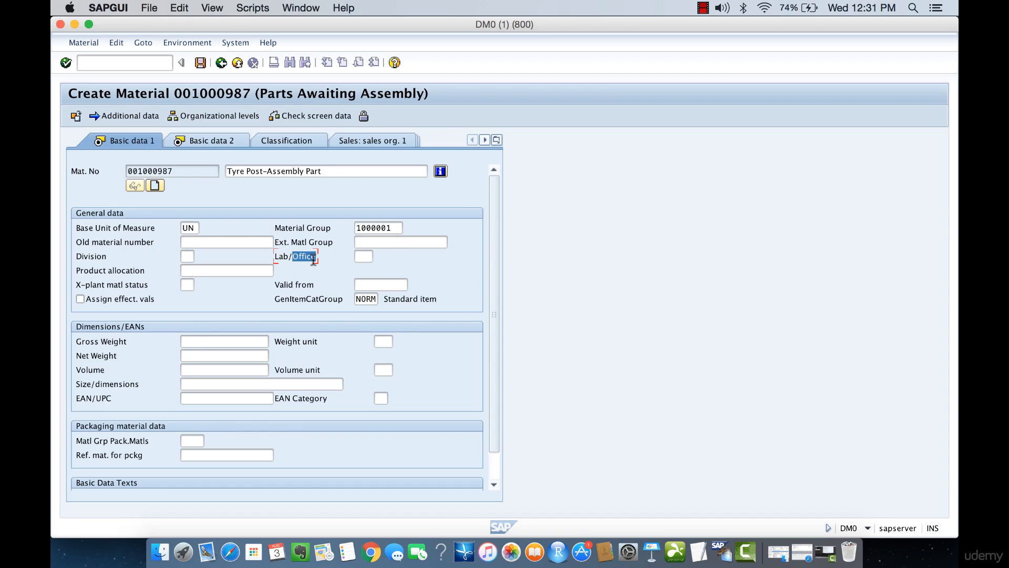
left_click(188, 256)
left_click(370, 256)
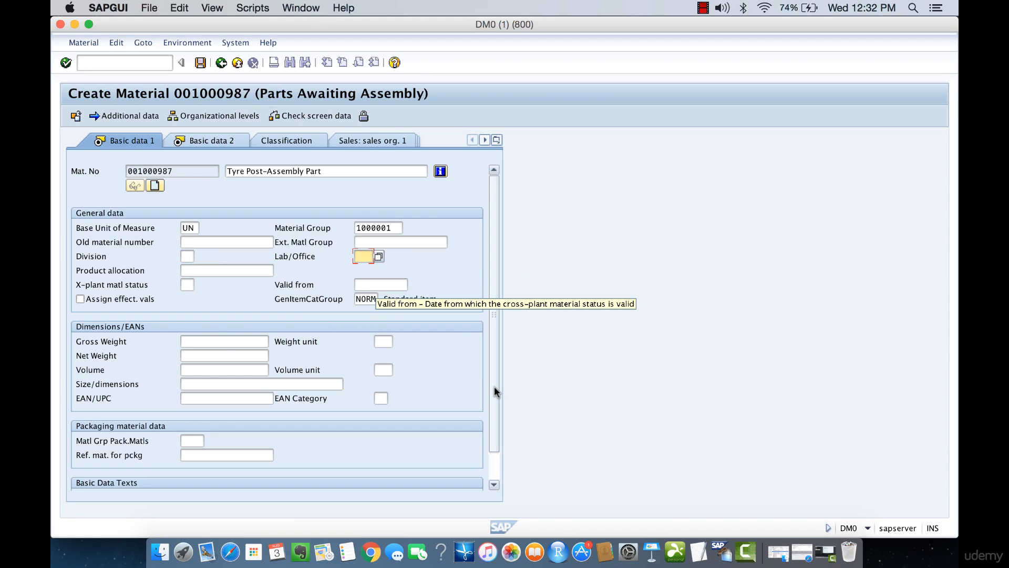
Set the gross weight to 35 with KG as the weight unit
left_click_drag(496, 390, 499, 431)
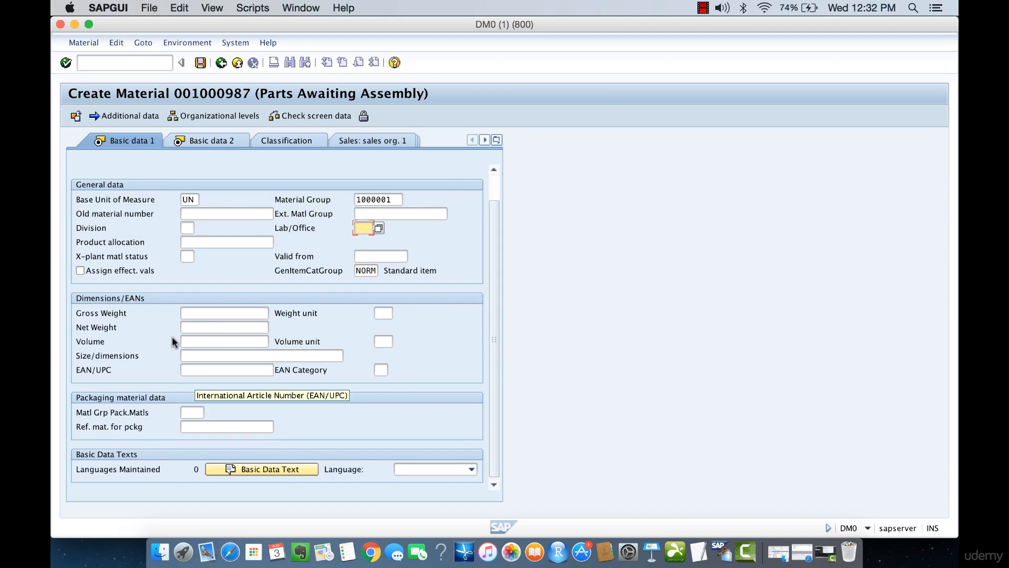
left_click(204, 314)
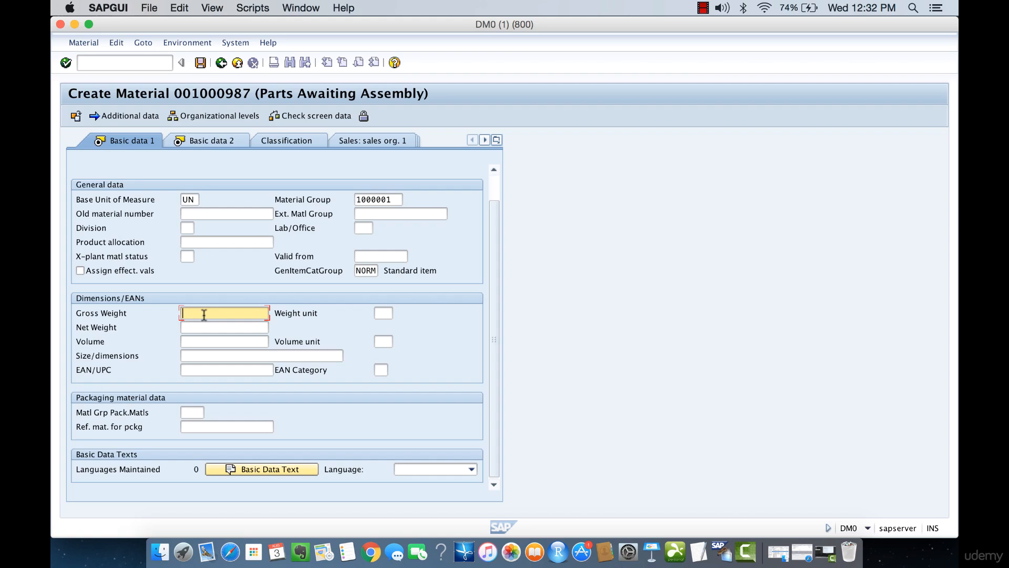
type("35")
left_click(381, 315)
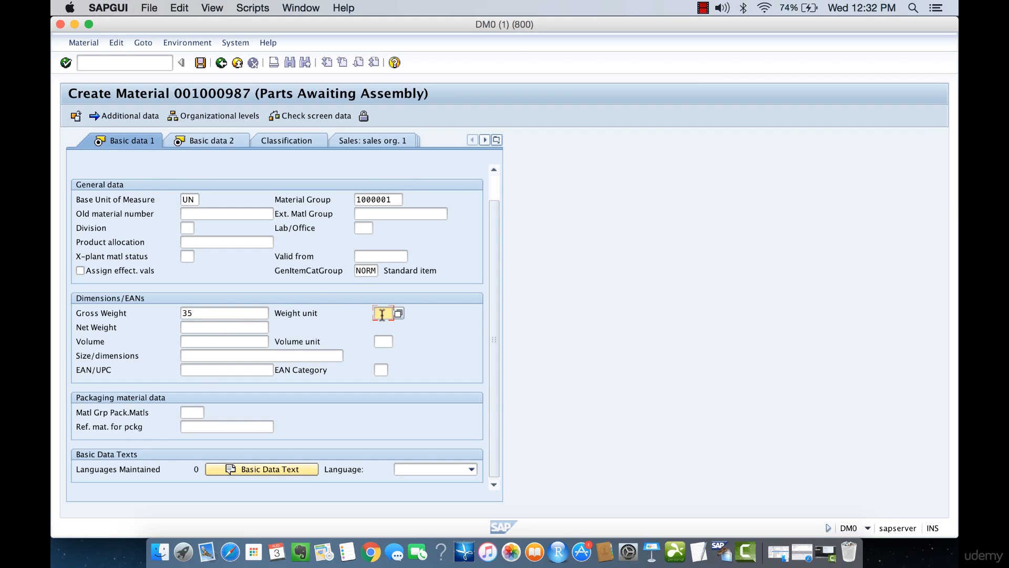
type("KG")
Examine the available weight units, including US pound, Kilogram and US ton, and leave the list without choosing one
left_click(402, 313)
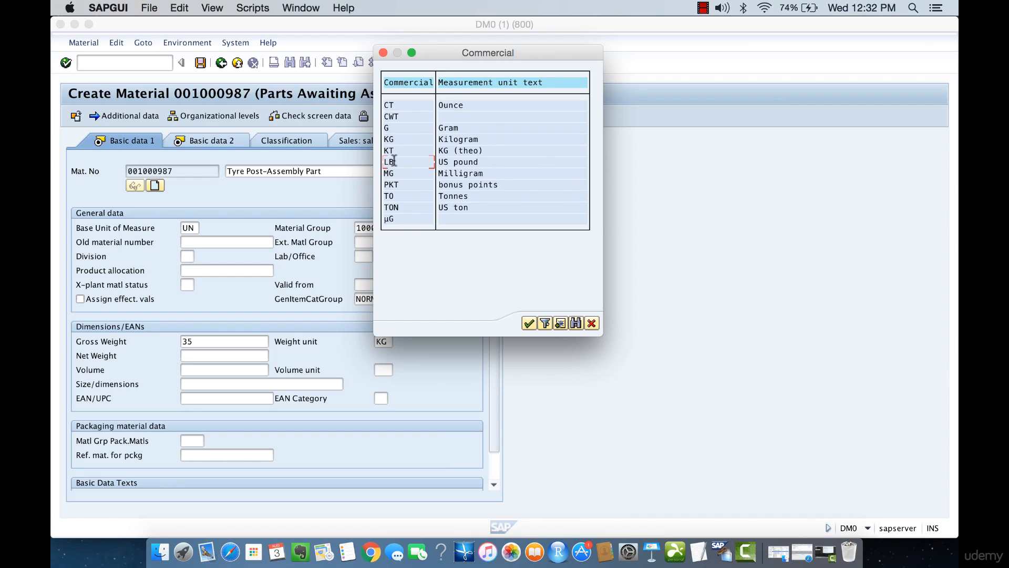
left_click_drag(394, 160, 382, 164)
left_click(466, 162)
left_click_drag(393, 138, 385, 138)
left_click_drag(479, 139, 384, 128)
left_click(396, 160)
left_click(395, 208)
left_click(595, 326)
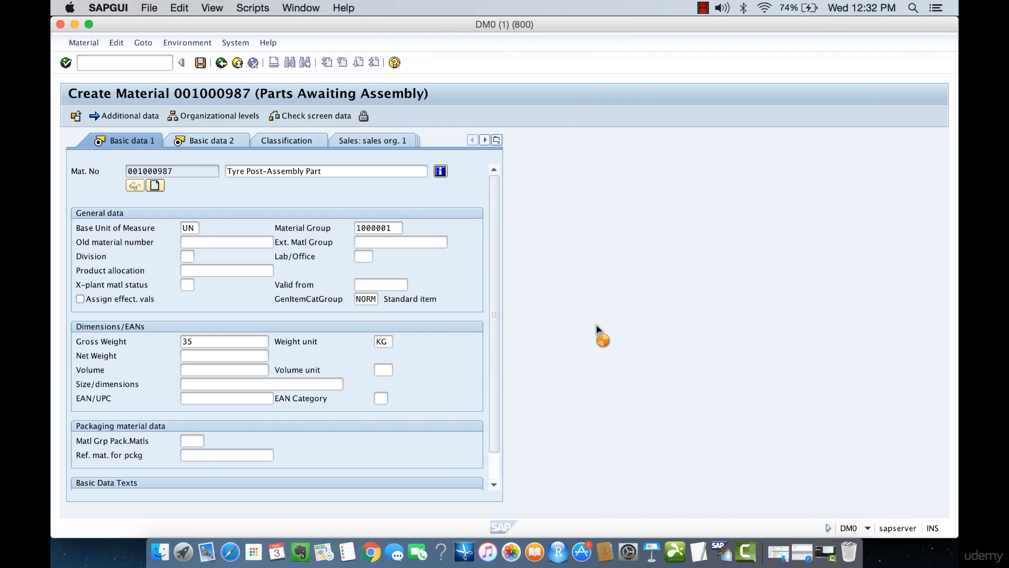
Set the net weight to 35
left_click(186, 355)
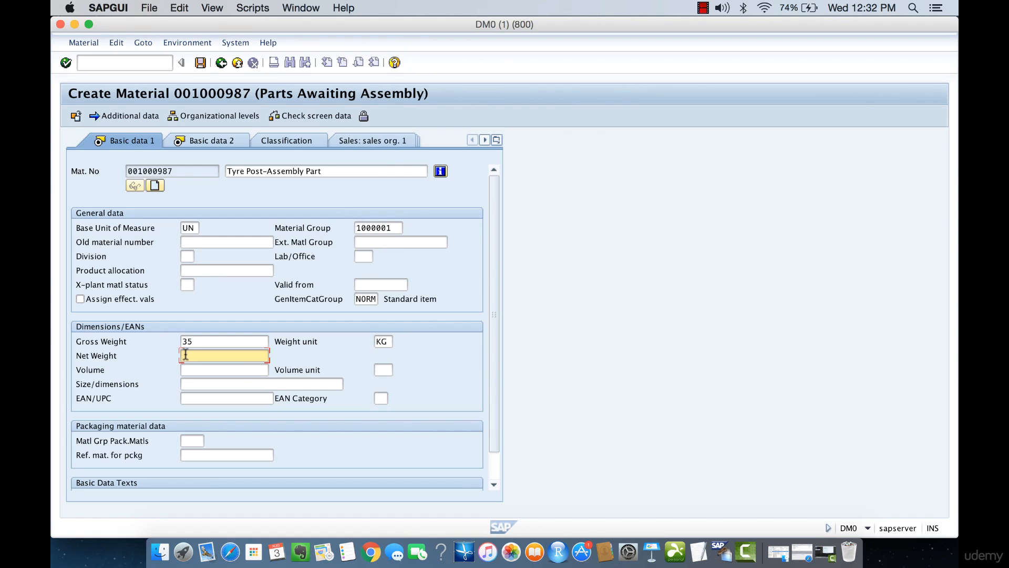
type("25")
key("BackSpace")
key("BackSpace")
type("35")
Check the Volume field in the Dimensions/EANs section
left_click_drag(492, 380, 494, 410)
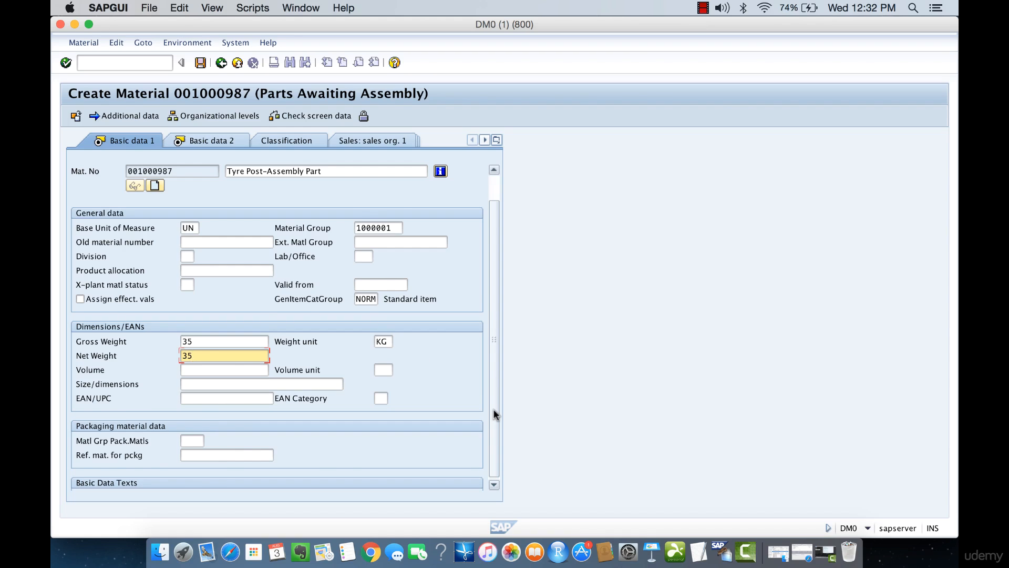
left_click(190, 342)
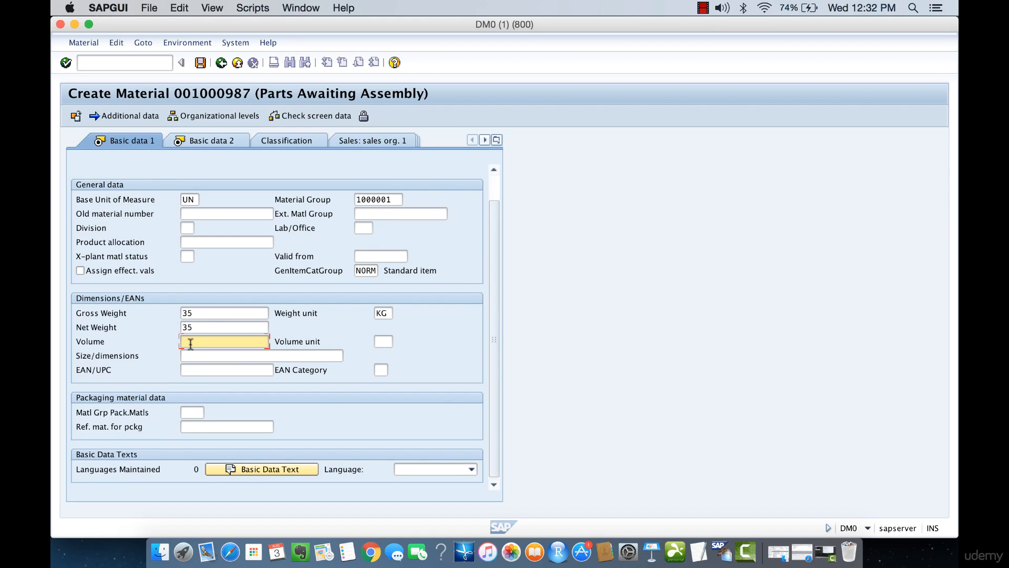
left_click(89, 340)
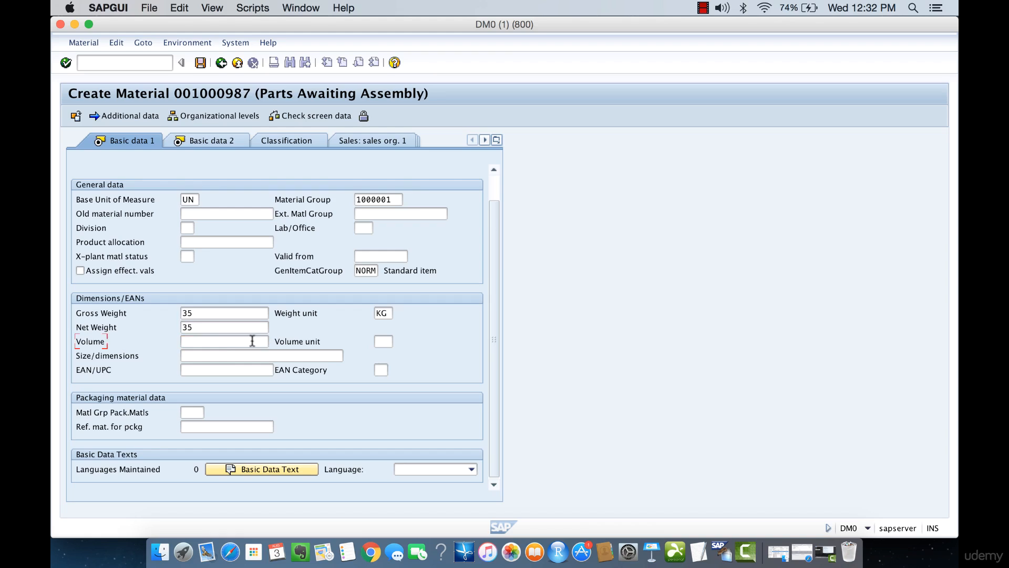
Check the Size/dimensions field against the Base Unit of Measure in Basic data 1
left_click(216, 354)
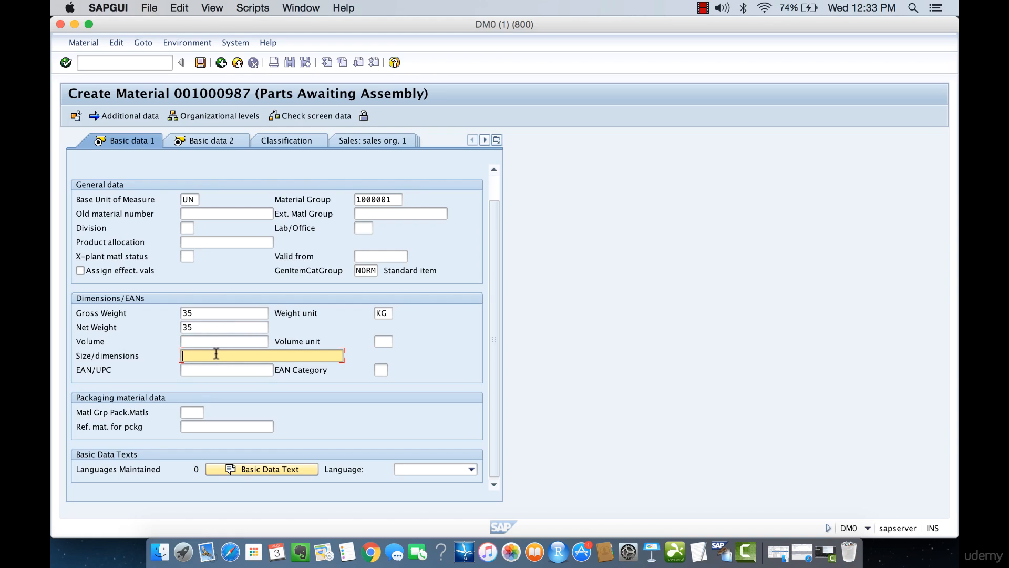
double_click(196, 197)
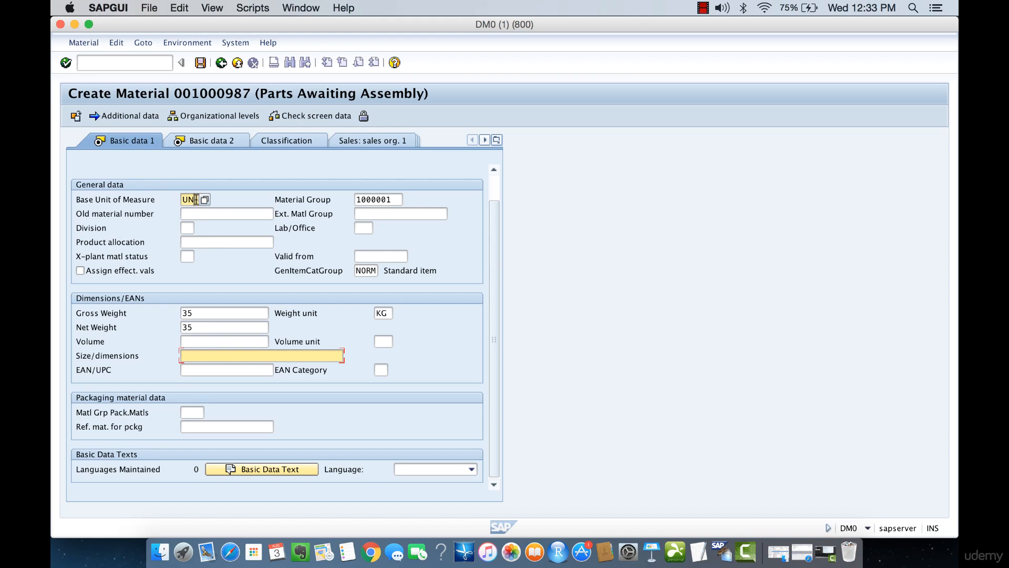
left_click(197, 352)
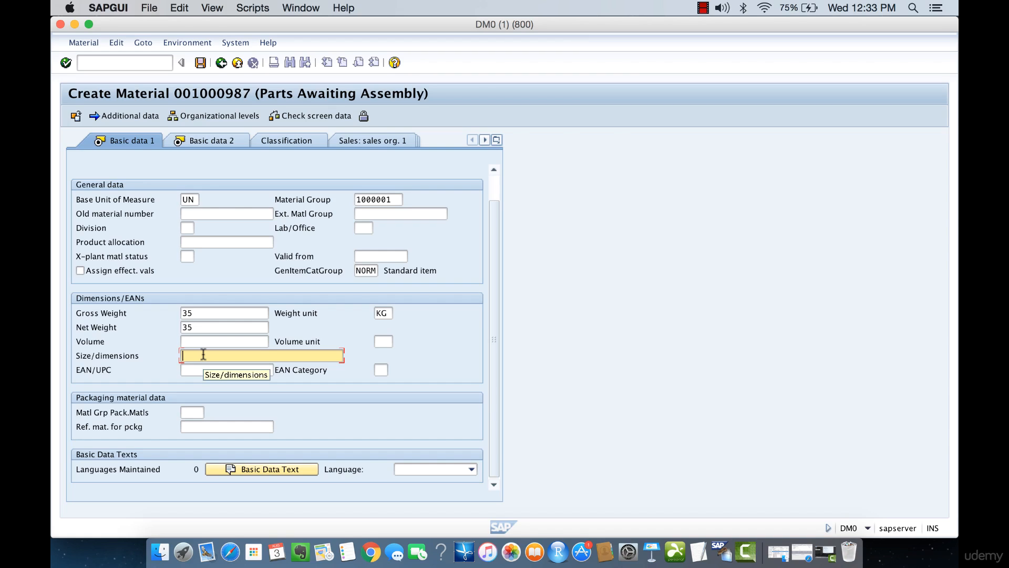
Set the packaging material group to K030, Crate (domestic)
left_click(195, 407)
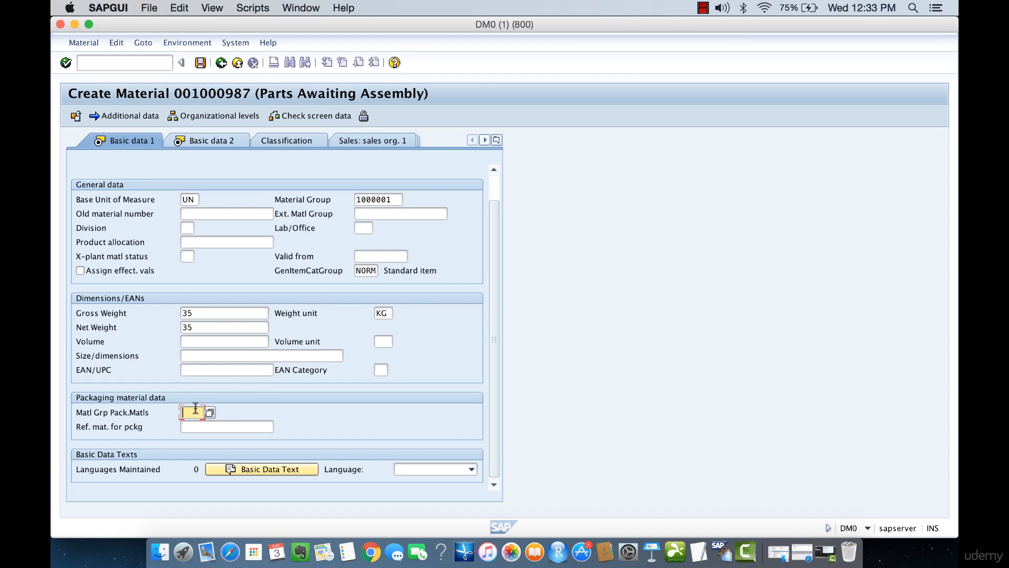
left_click(210, 410)
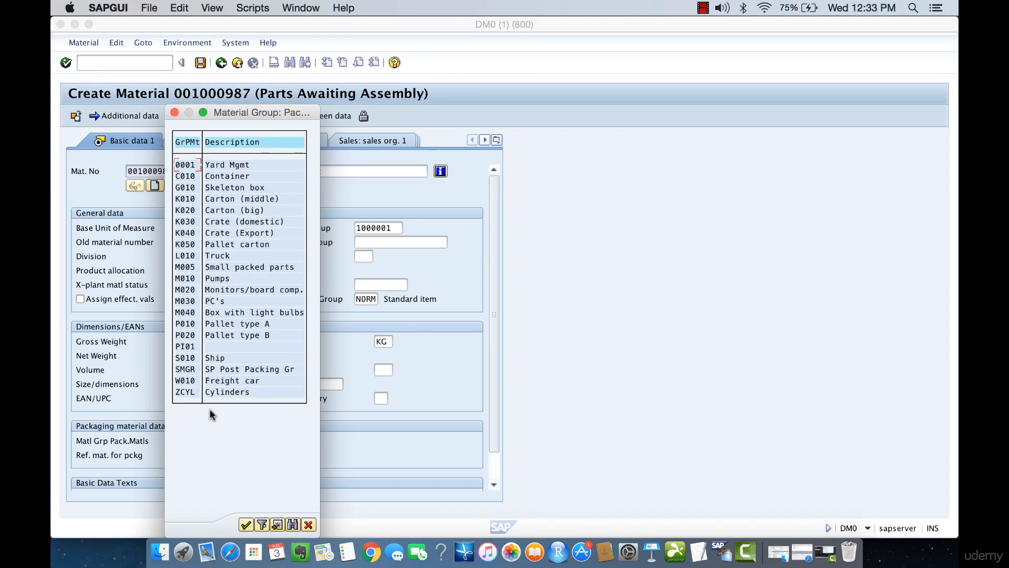
left_click(228, 211)
left_click(221, 234)
left_click_drag(281, 221, 207, 219)
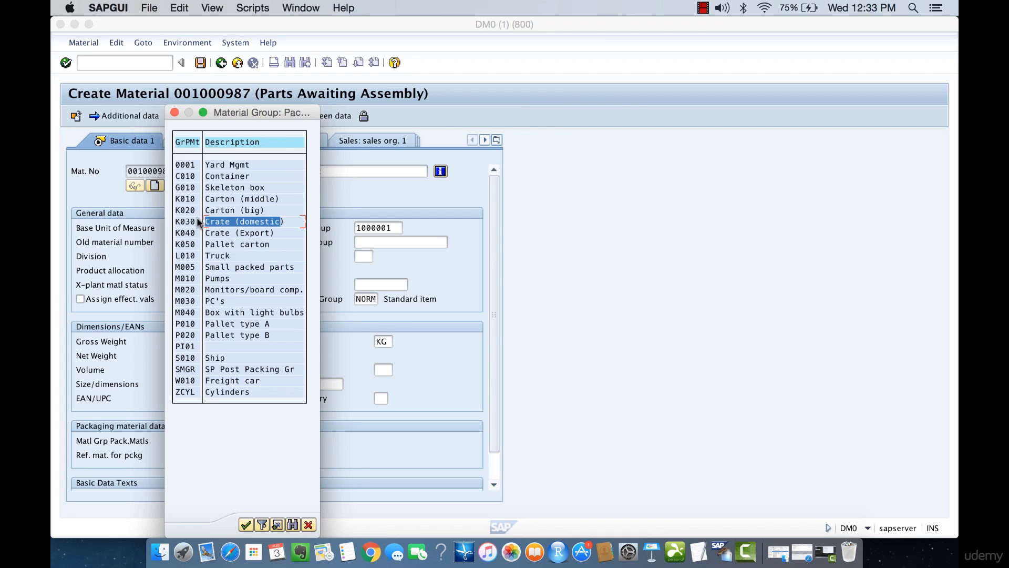
left_click(187, 219)
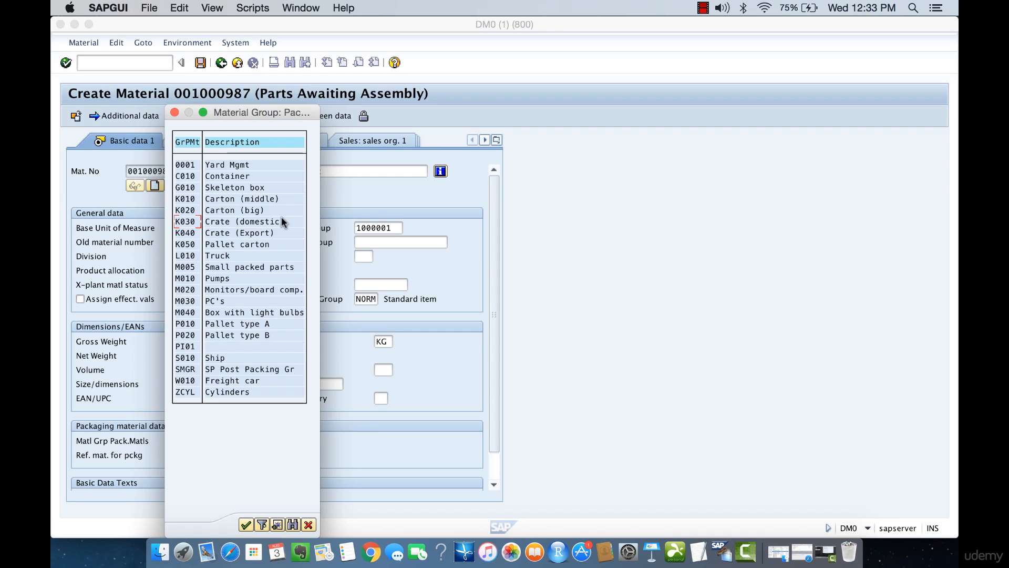
left_click(245, 524)
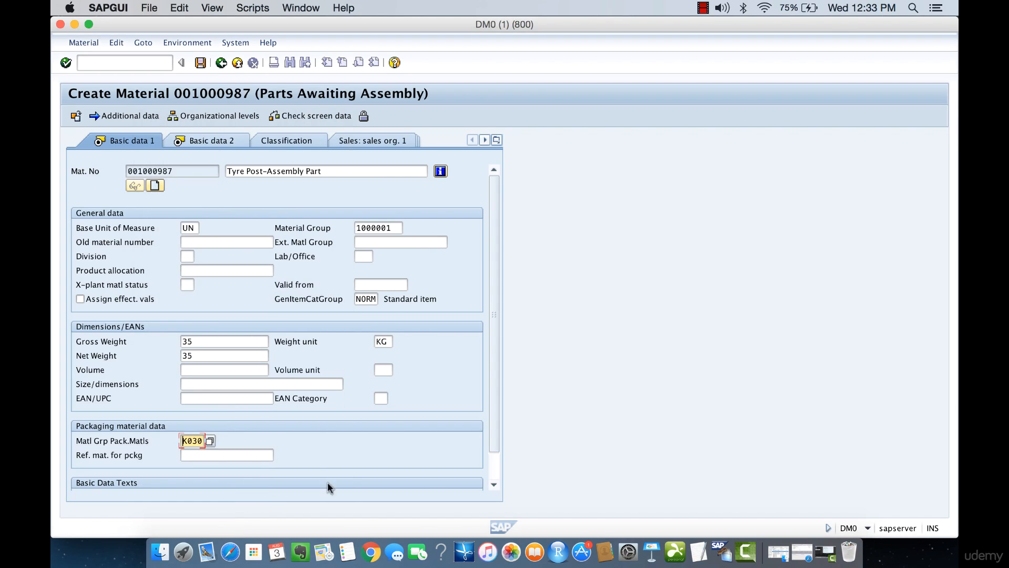
Review the reference material for packaging, the packaging material group and the number of languages maintained for the basic data texts
left_click_drag(496, 446, 498, 468)
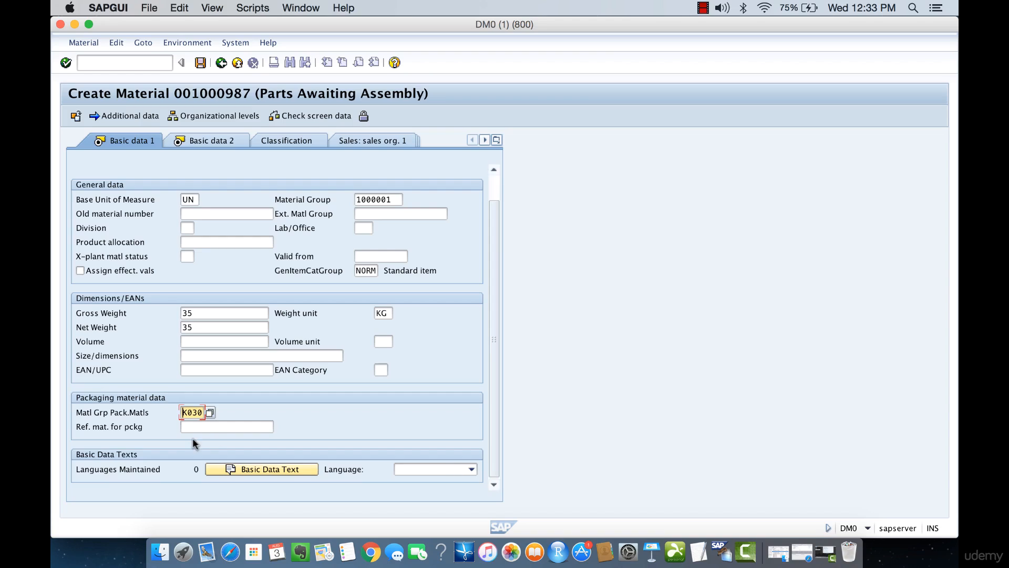
left_click(211, 426)
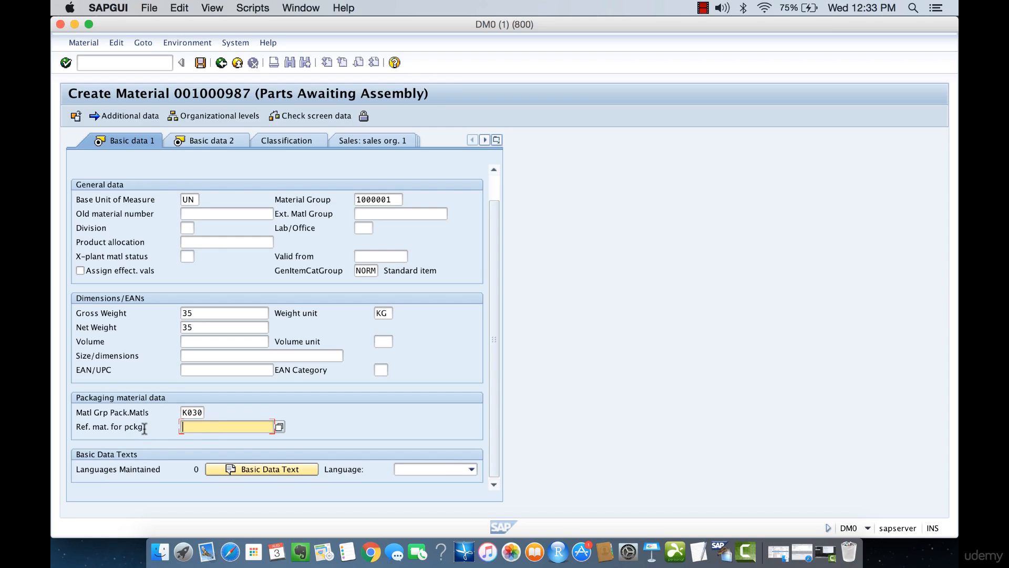
left_click_drag(147, 427, 88, 425)
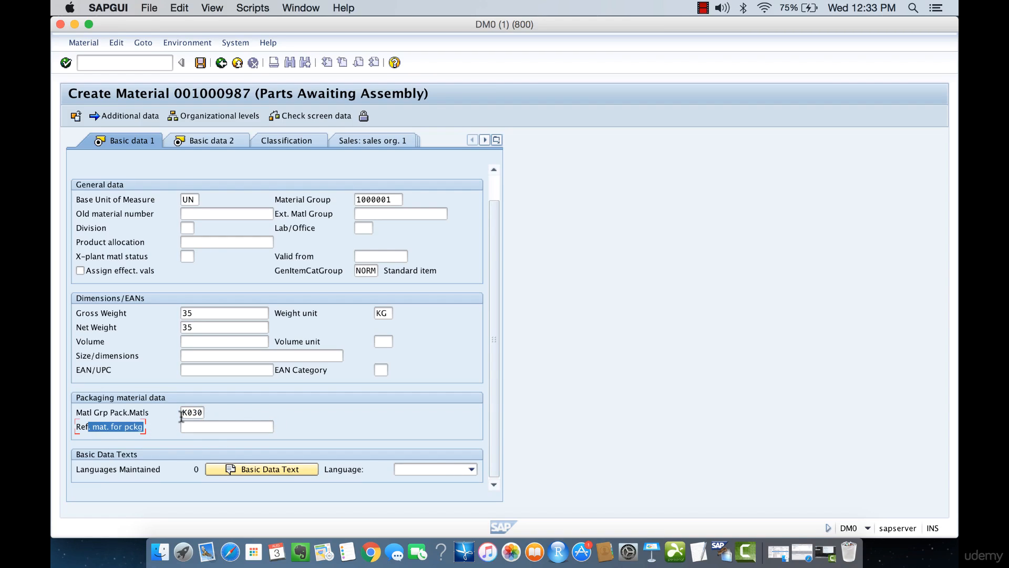
left_click_drag(184, 412, 201, 415)
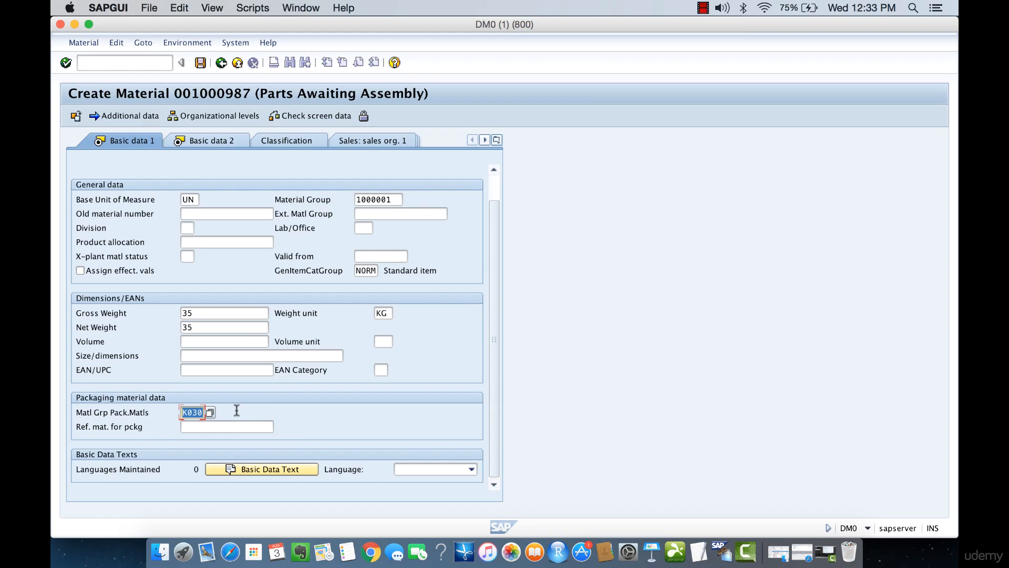
left_click(122, 465)
left_click_drag(75, 468, 169, 474)
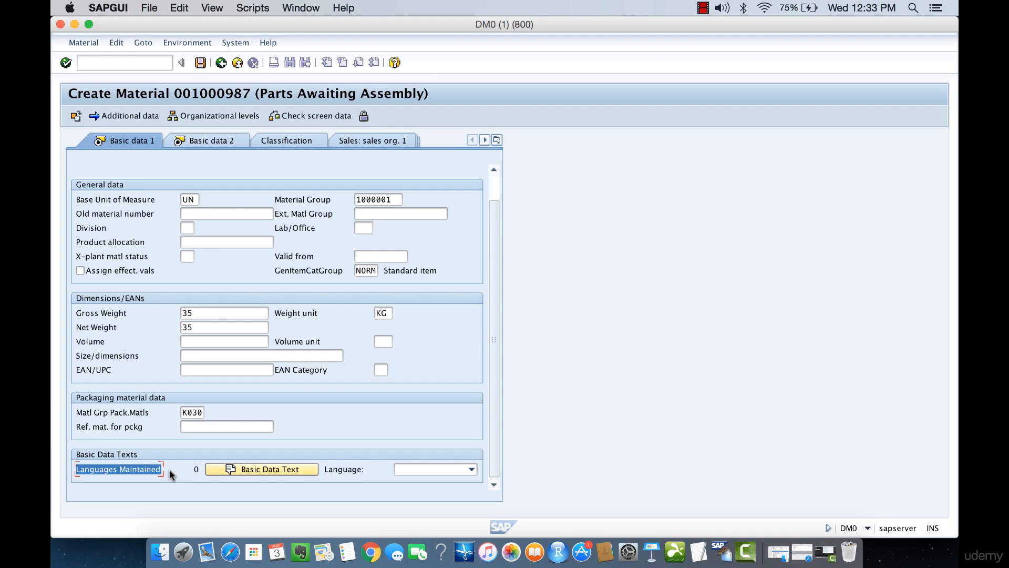
left_click(195, 468)
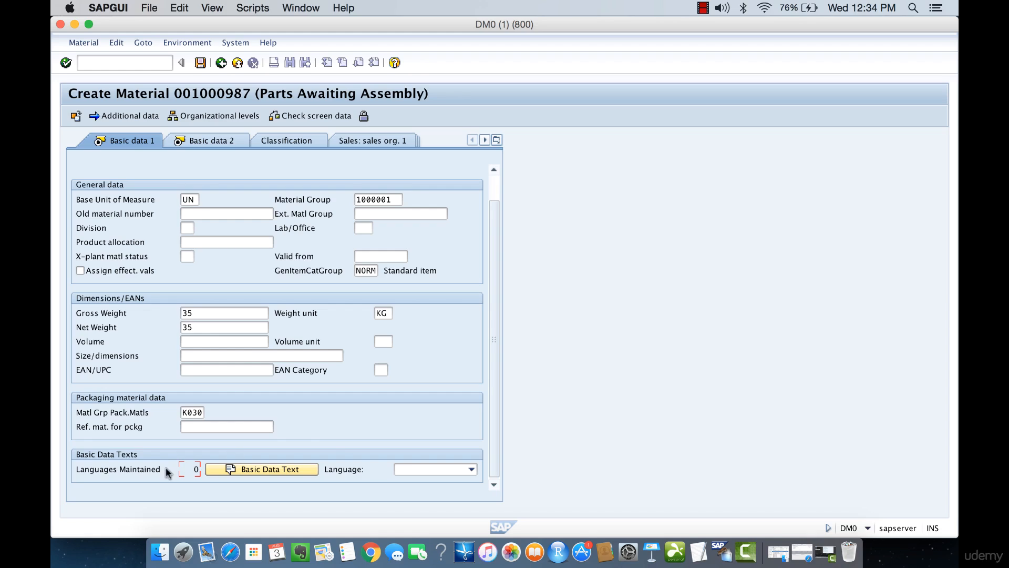
left_click(195, 469)
Open the Basic data 2 view and review its material description, Basic material and Design Drawing document fields, leaving them without new entries
left_click(239, 158)
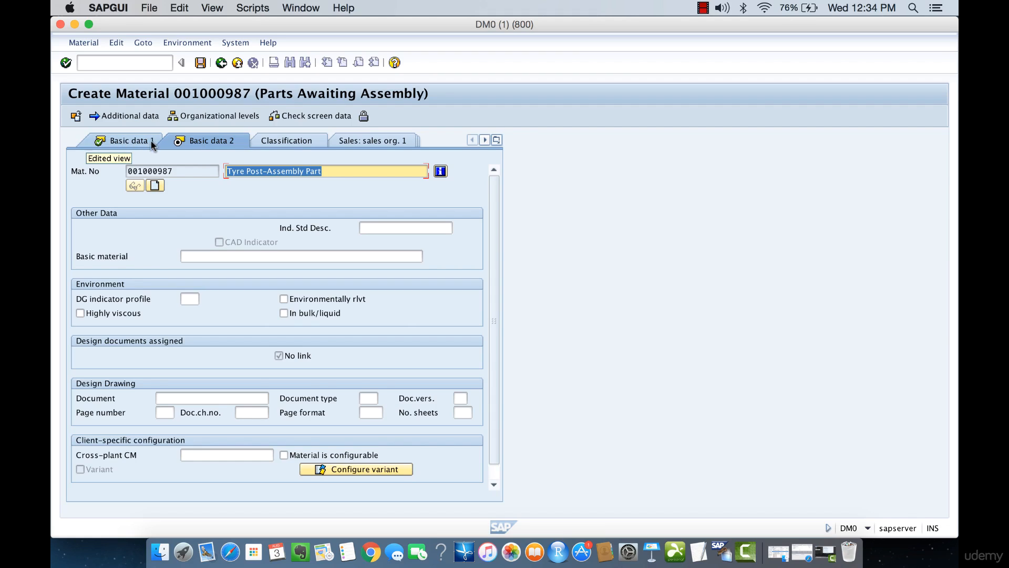
left_click(343, 172)
left_click_drag(333, 172, 215, 171)
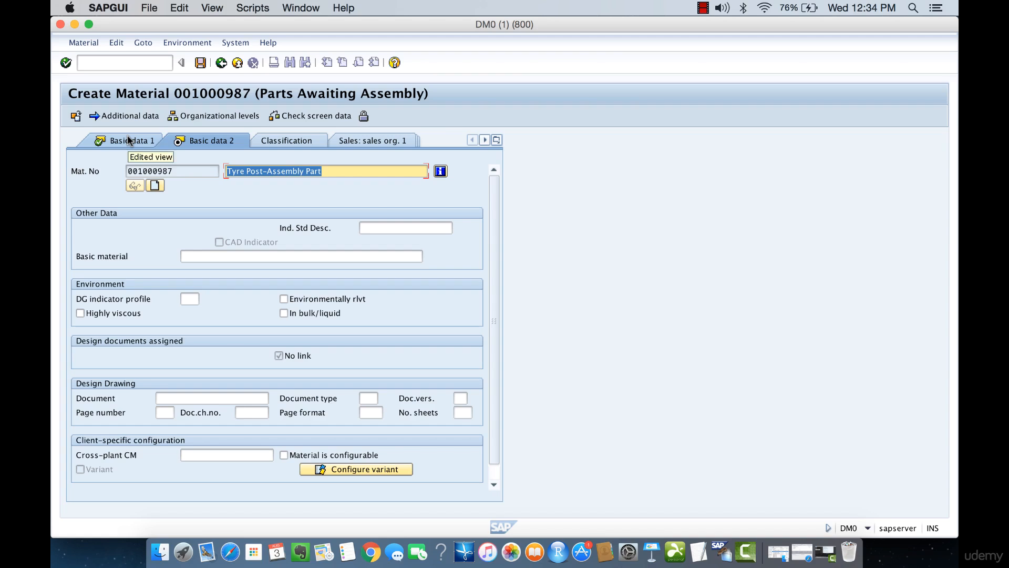
left_click(194, 256)
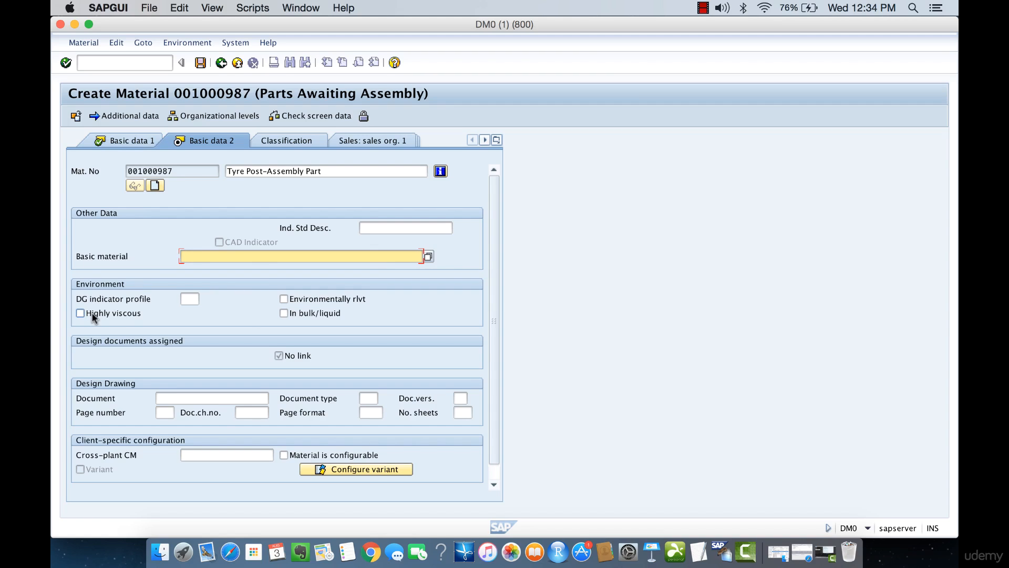
type("21")
key("BackSpace")
key("BackSpace")
left_click_drag(116, 398, 71, 400)
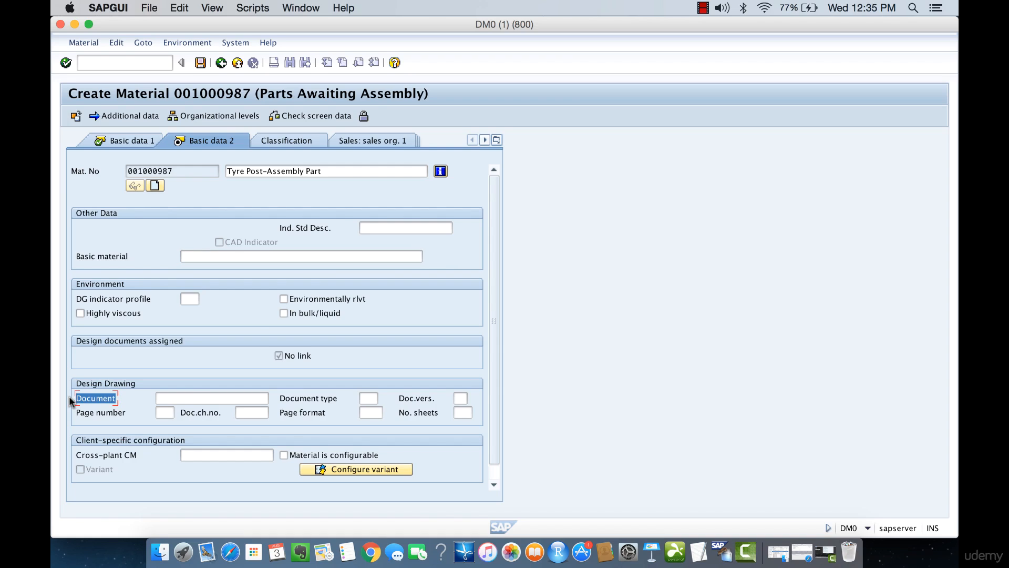
left_click(188, 395)
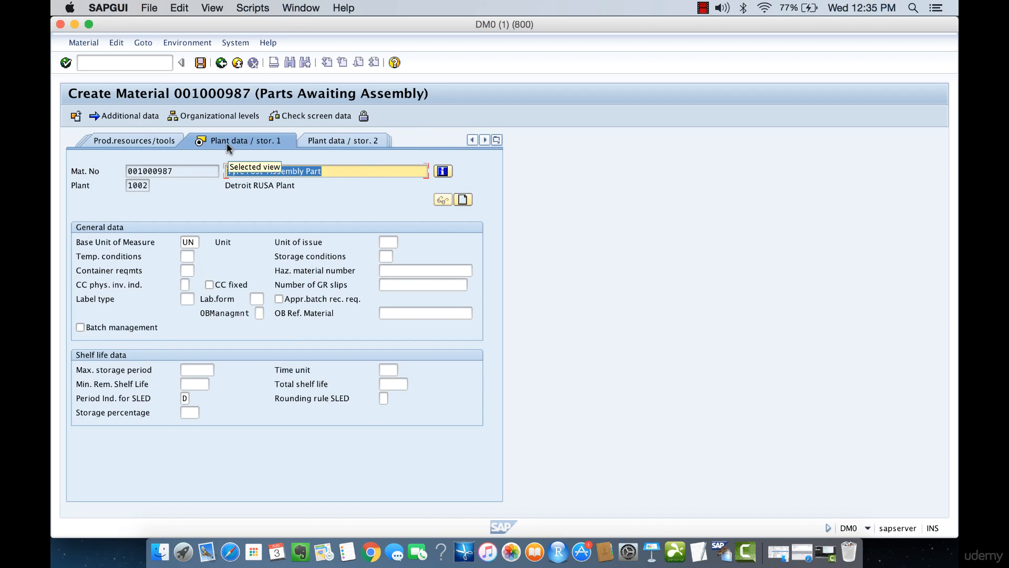
In the Plant data / stor. 1 view, browse the commercial units and set the Unit of issue to UN
left_click(182, 242)
double_click(183, 243)
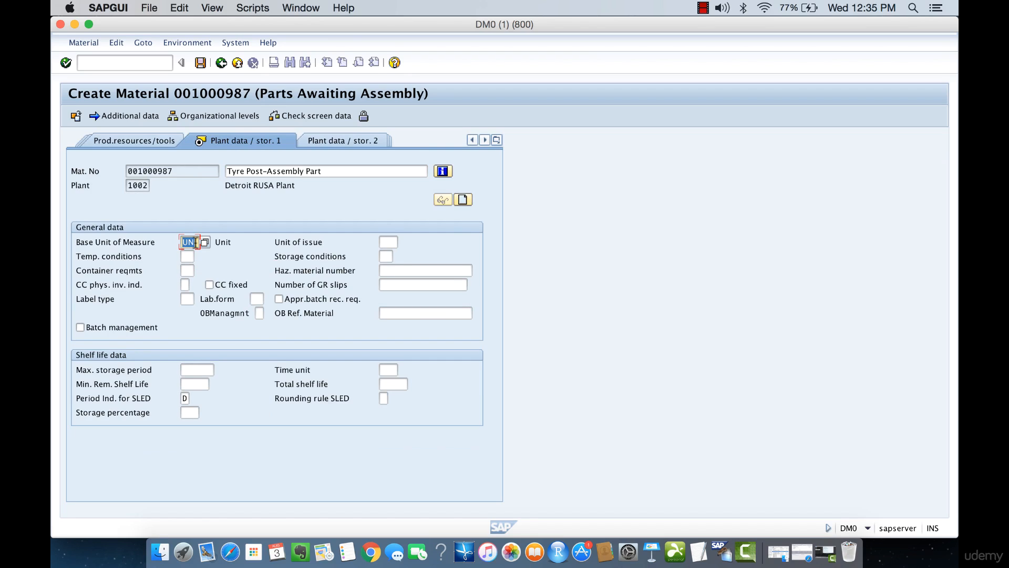
left_click(388, 241)
left_click(403, 242)
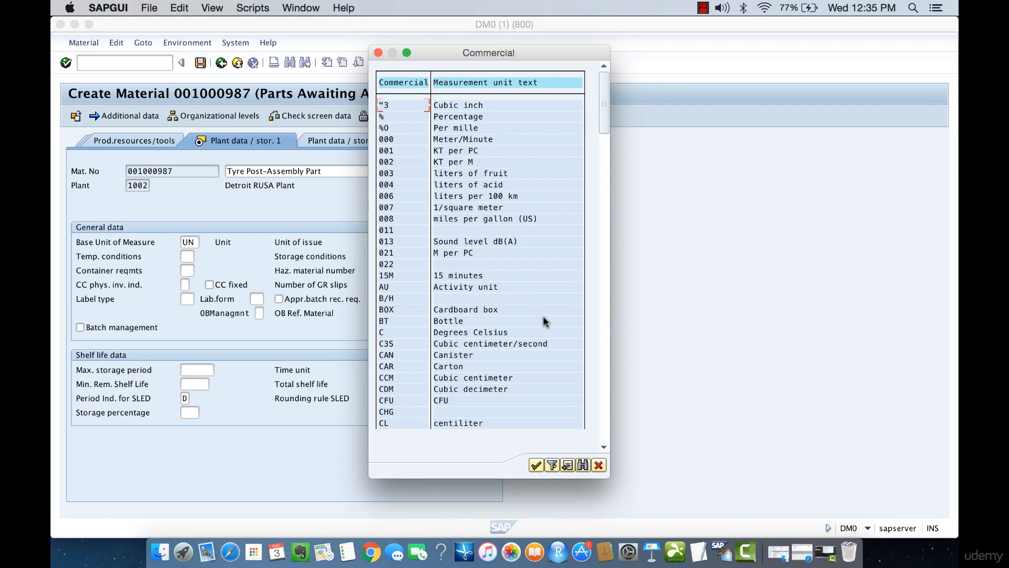
left_click(604, 412)
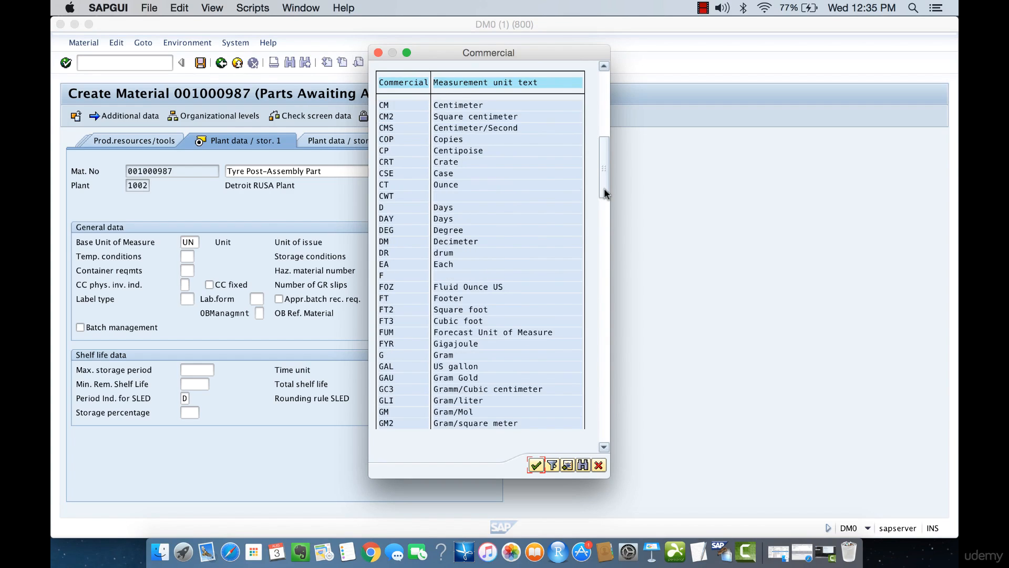
left_click(598, 465)
type("UN")
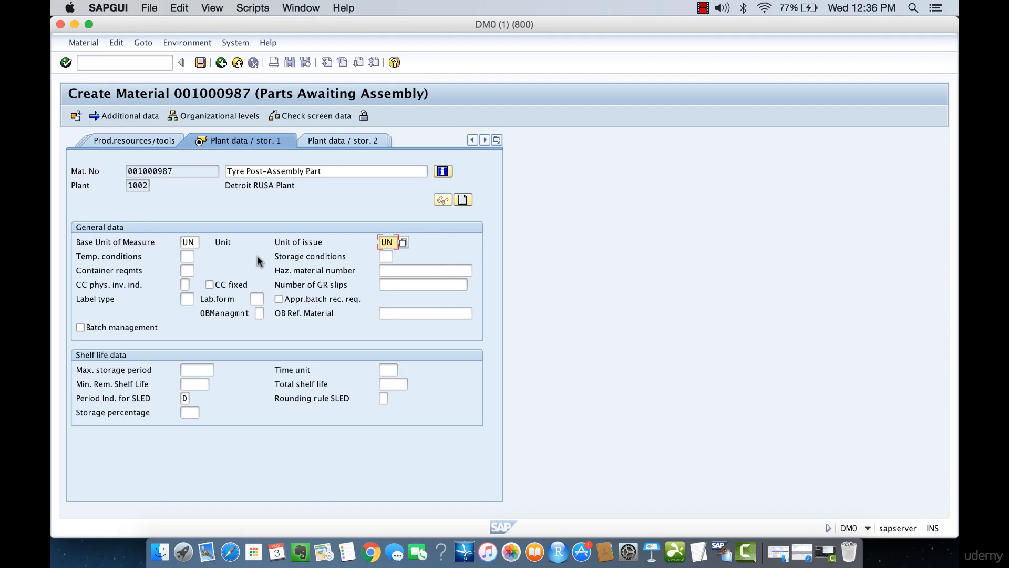
Set the maximum storage period to 1 with YR as the time unit, and submit the shelf life data
left_click(194, 369)
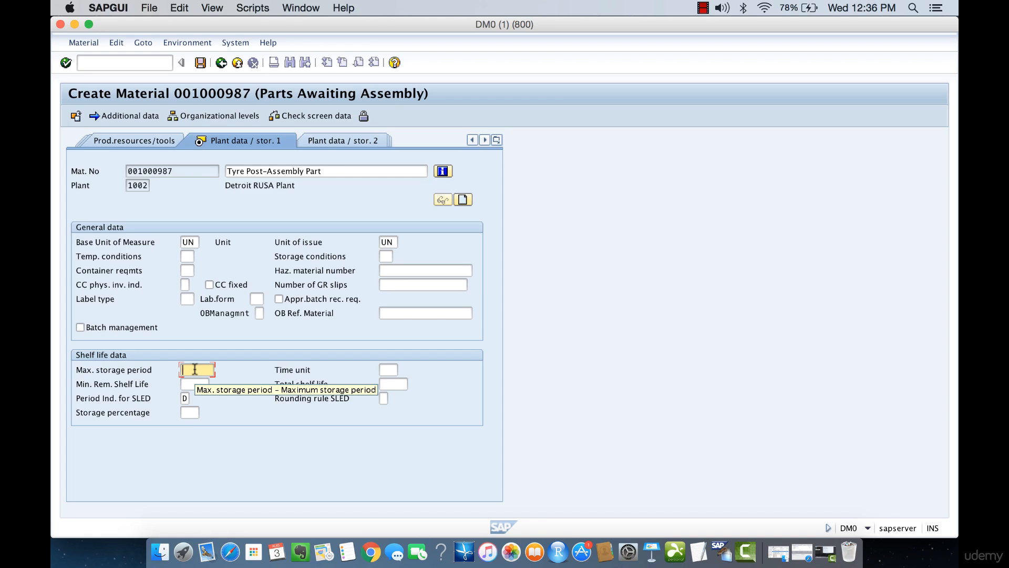
type("1")
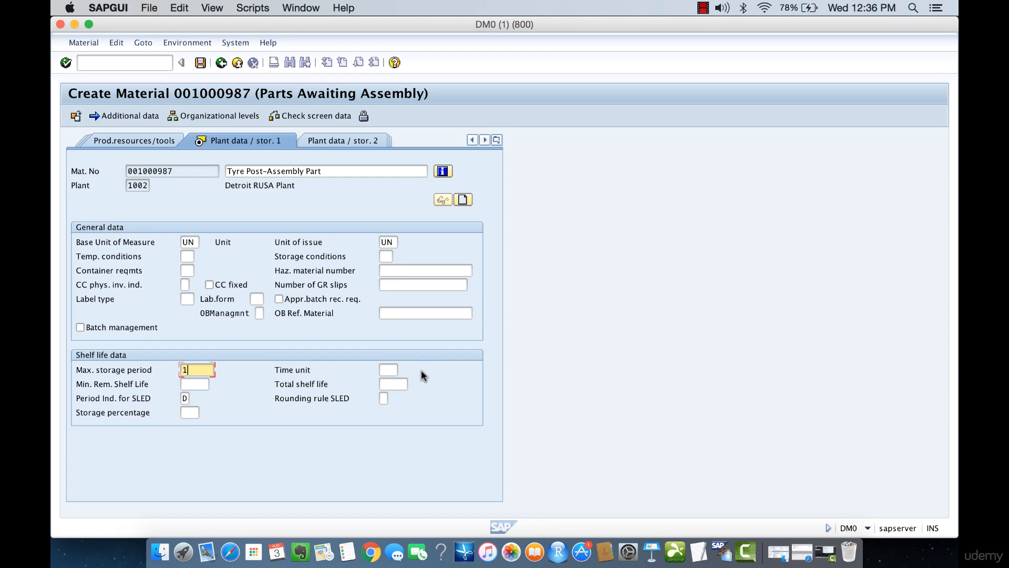
left_click(390, 369)
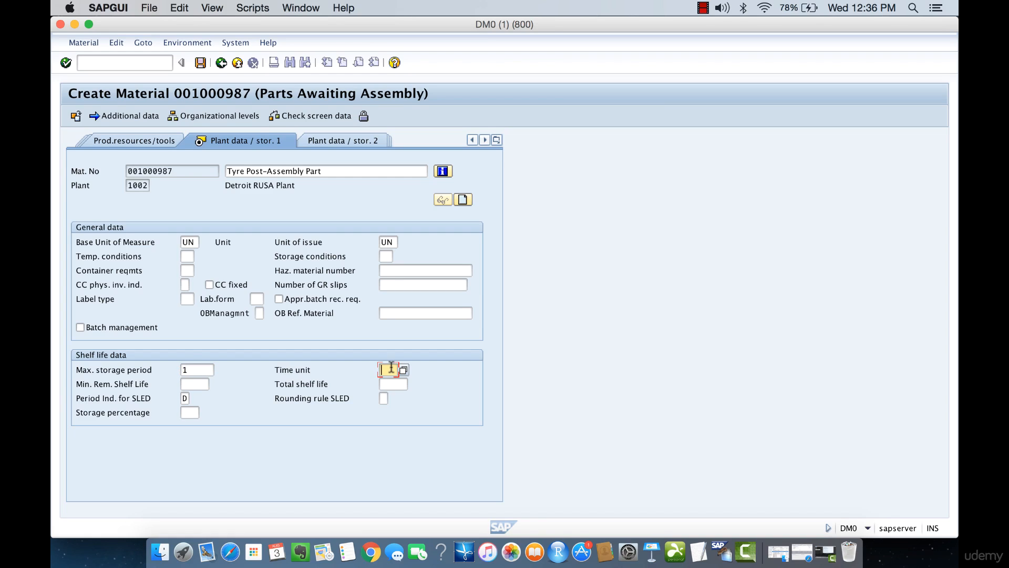
type("YR")
left_click(185, 369)
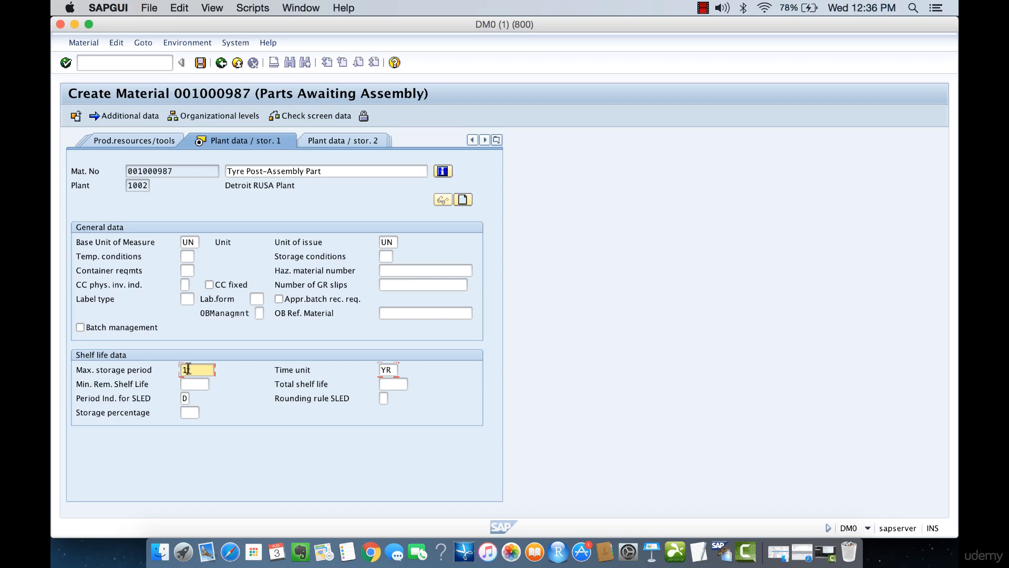
double_click(182, 370)
left_click(211, 369)
left_click(185, 384)
left_click(194, 370)
left_click(395, 384)
left_click(388, 371)
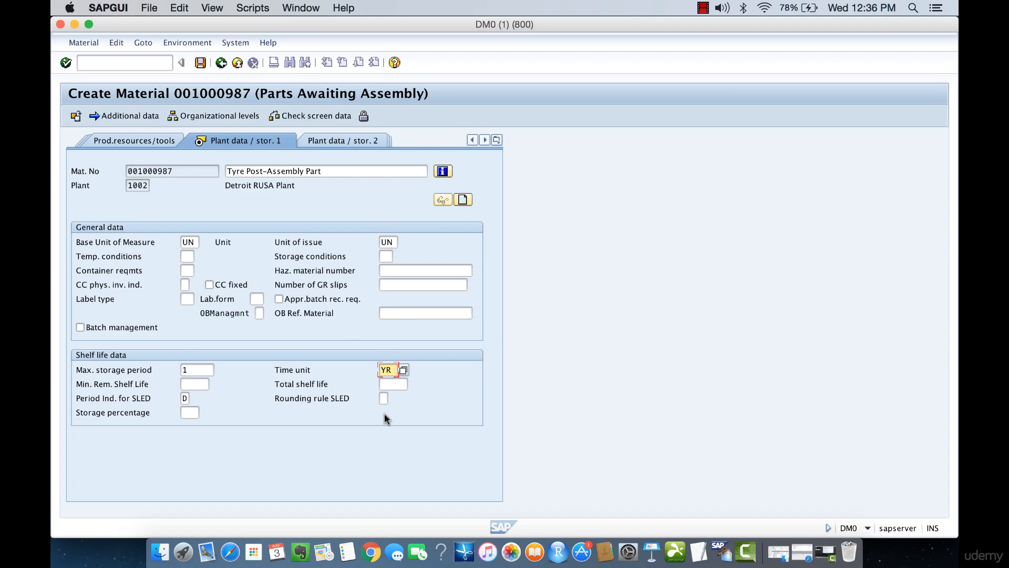
key("Return")
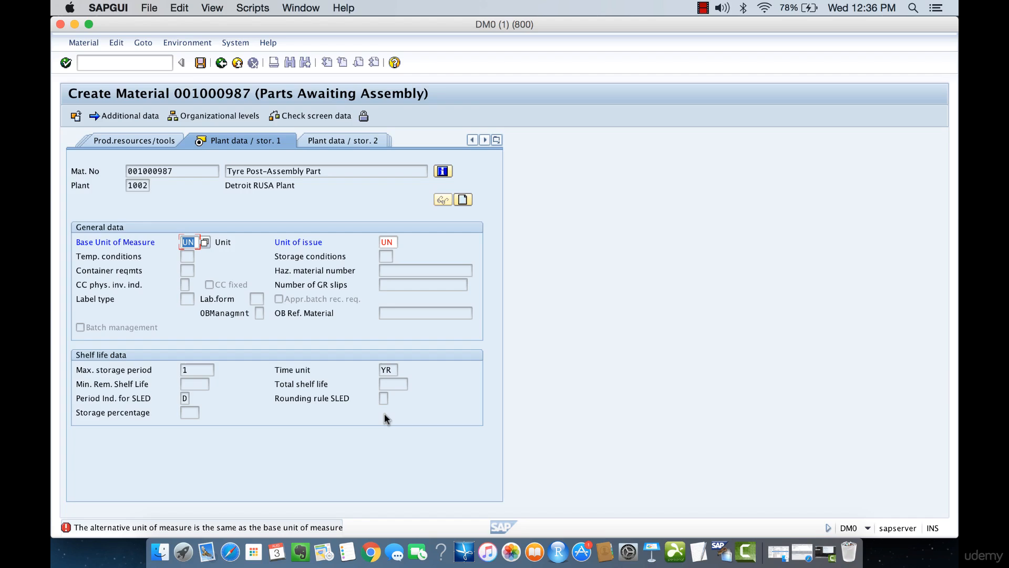
Change the Unit of issue to PAL (Pallet) from the list of commercial units
left_click(396, 242)
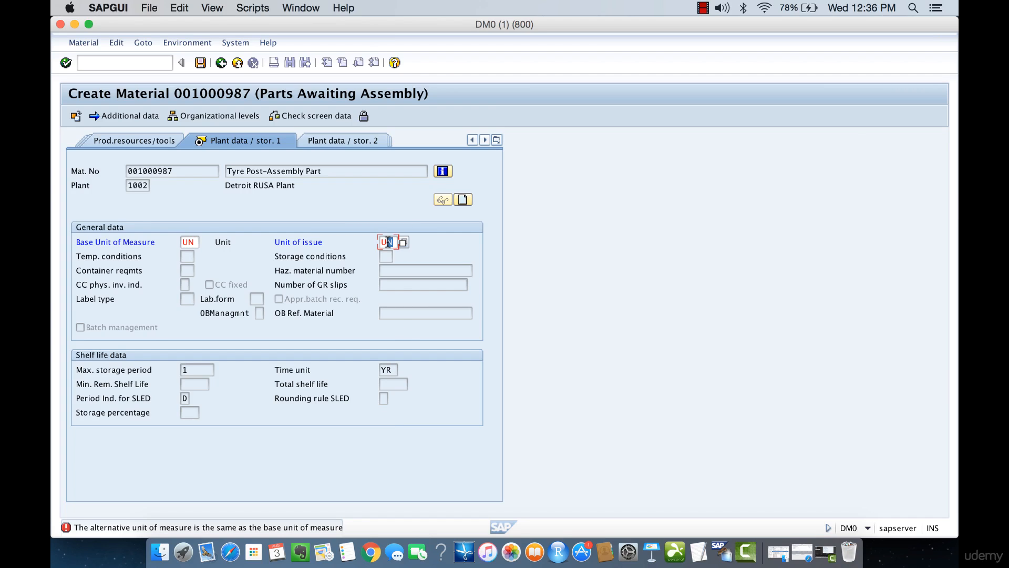
left_click(403, 242)
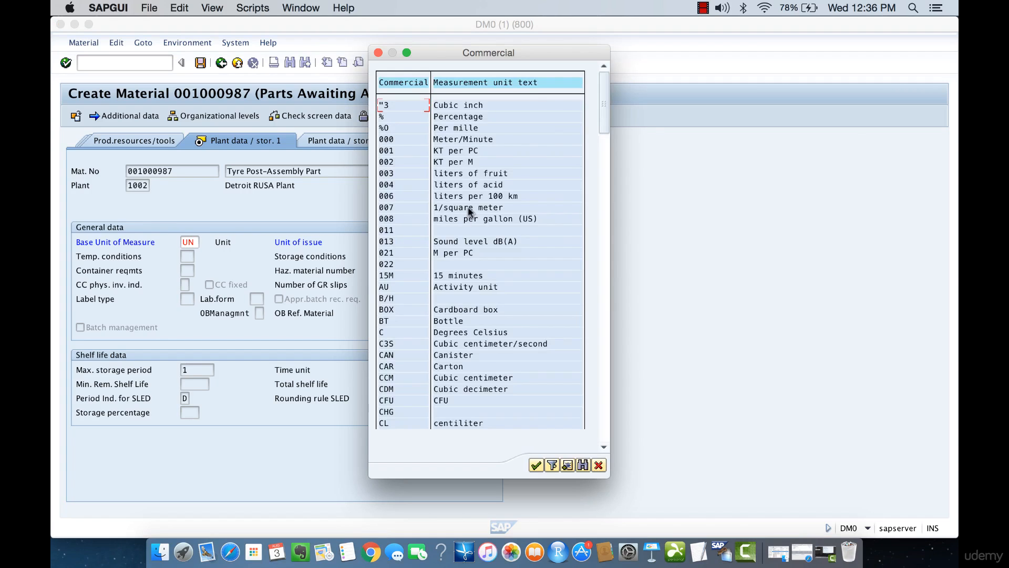
left_click_drag(605, 121, 605, 383)
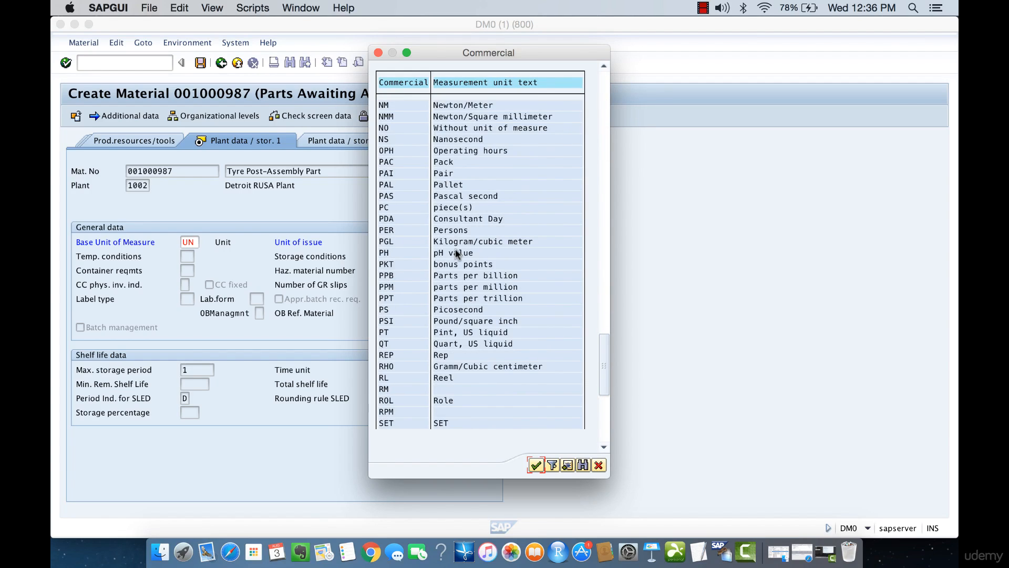
left_click(402, 185)
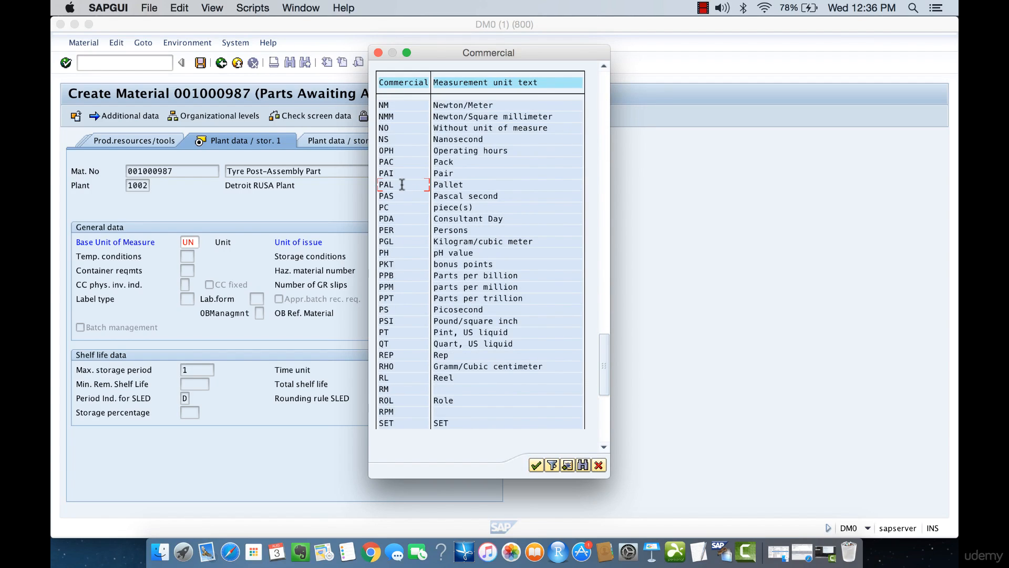
left_click(535, 465)
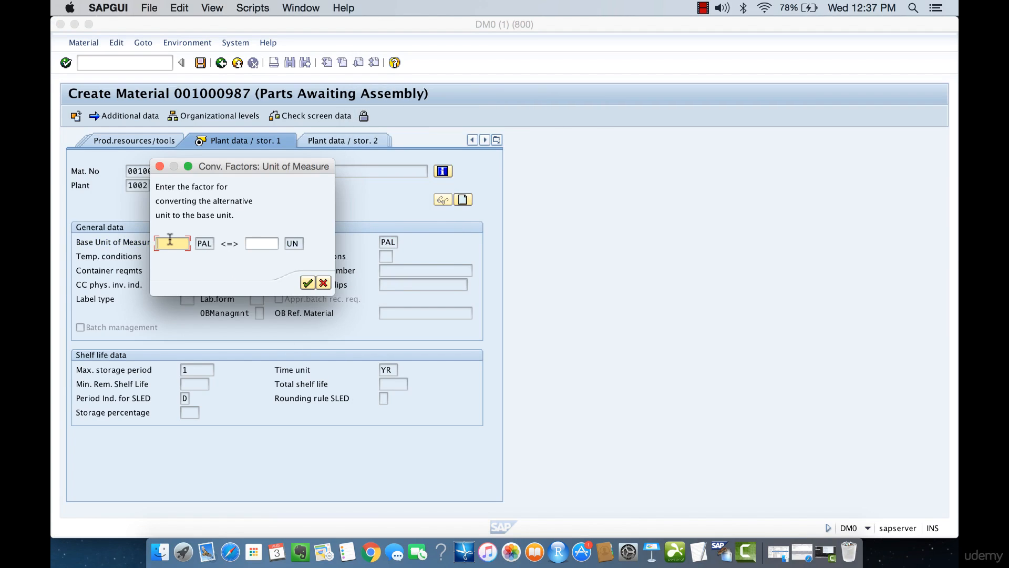
Define the conversion factor for the unit of measure as 1 PAL equal to 12 UN and accept it
left_click(255, 242)
left_click(172, 240)
left_click(222, 202)
left_click(173, 214)
left_click(228, 203)
mouse_move(249, 202)
left_mouse_down()
mouse_move(154, 202)
mouse_move(249, 218)
left_mouse_up()
left_click(174, 245)
type("1")
left_click(256, 247)
type("12")
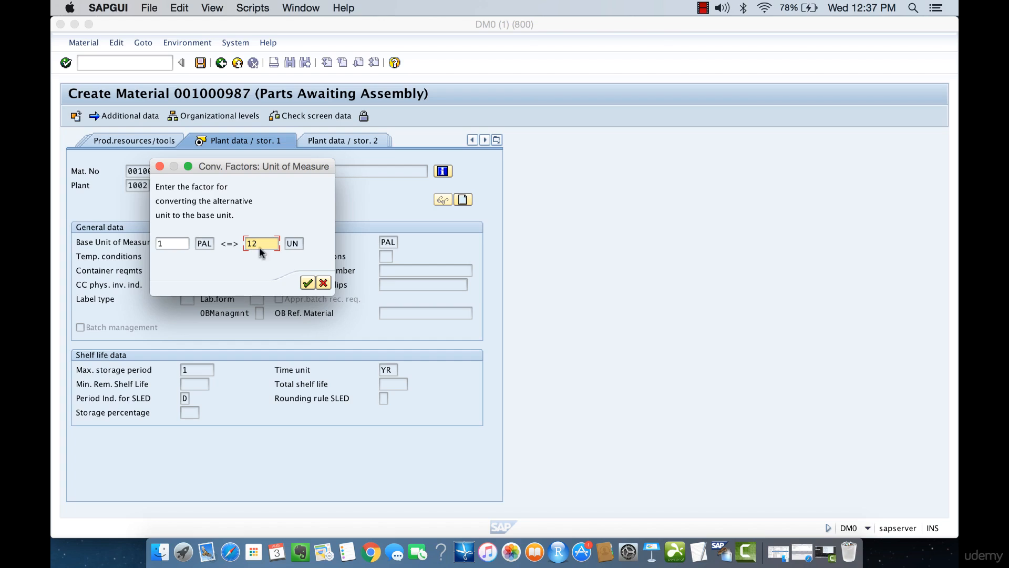
left_click(309, 283)
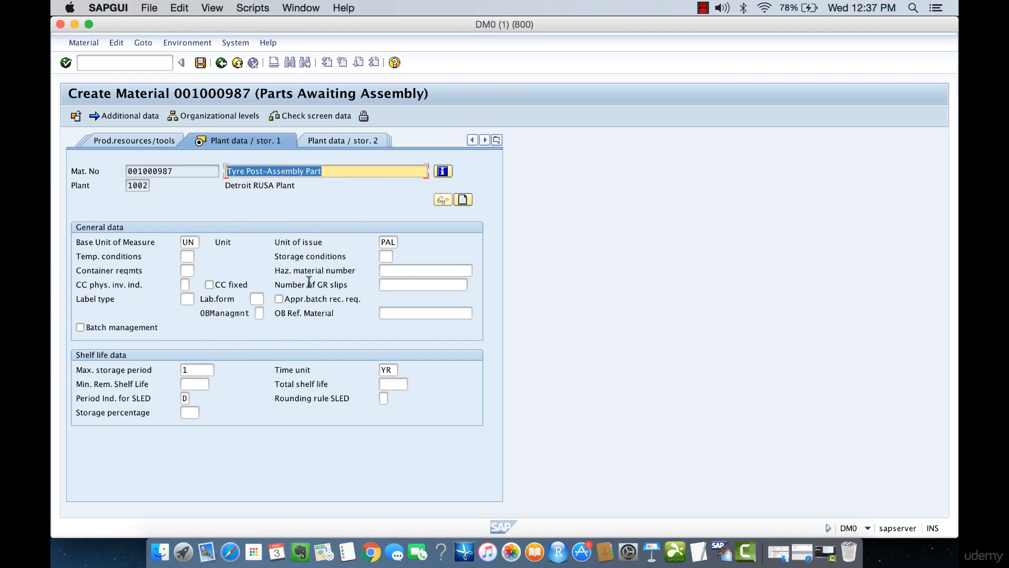
Finish the last data screen and save the data for the new material
key("Return")
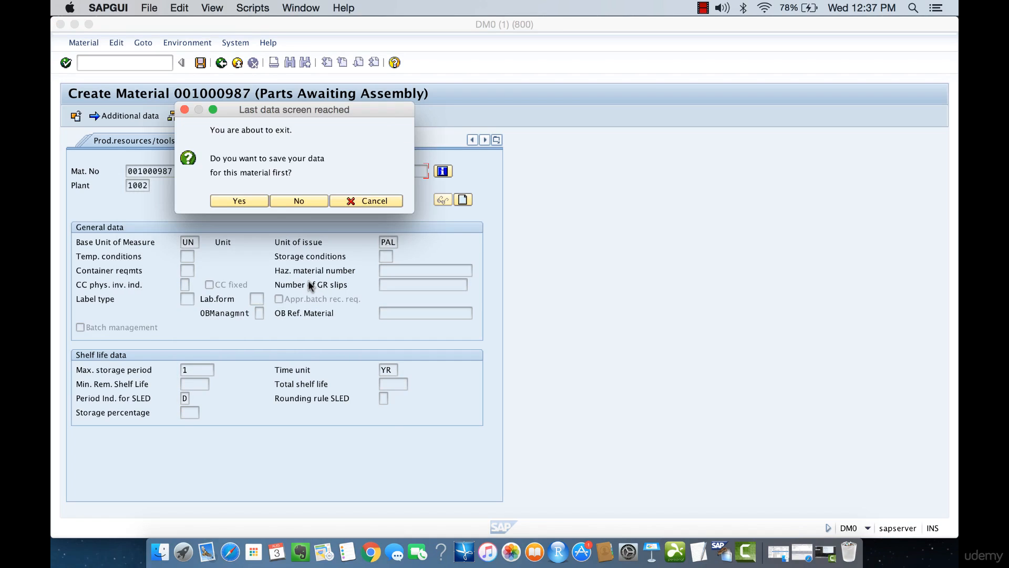
left_click(268, 157)
left_click(244, 171)
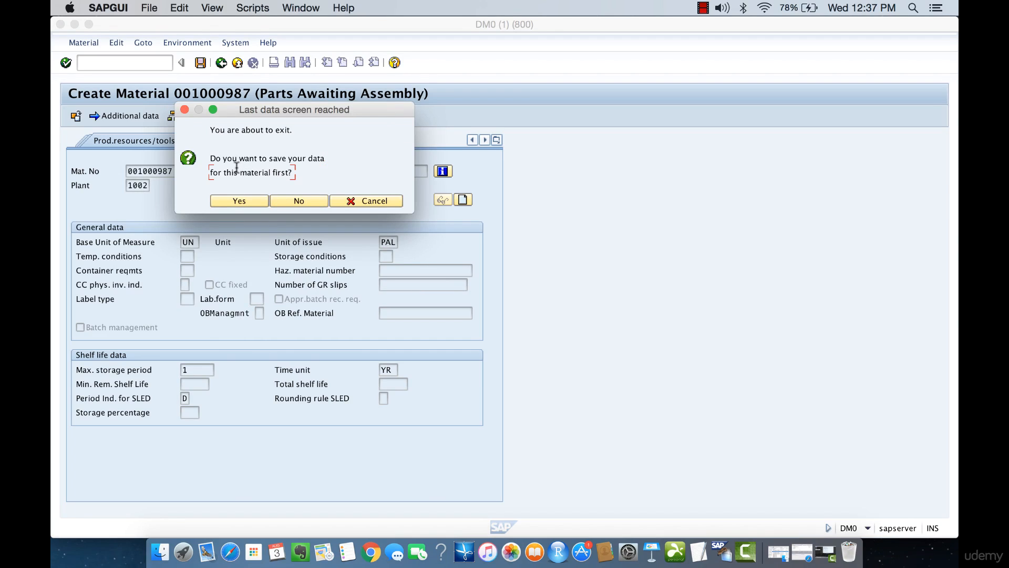
left_click(239, 200)
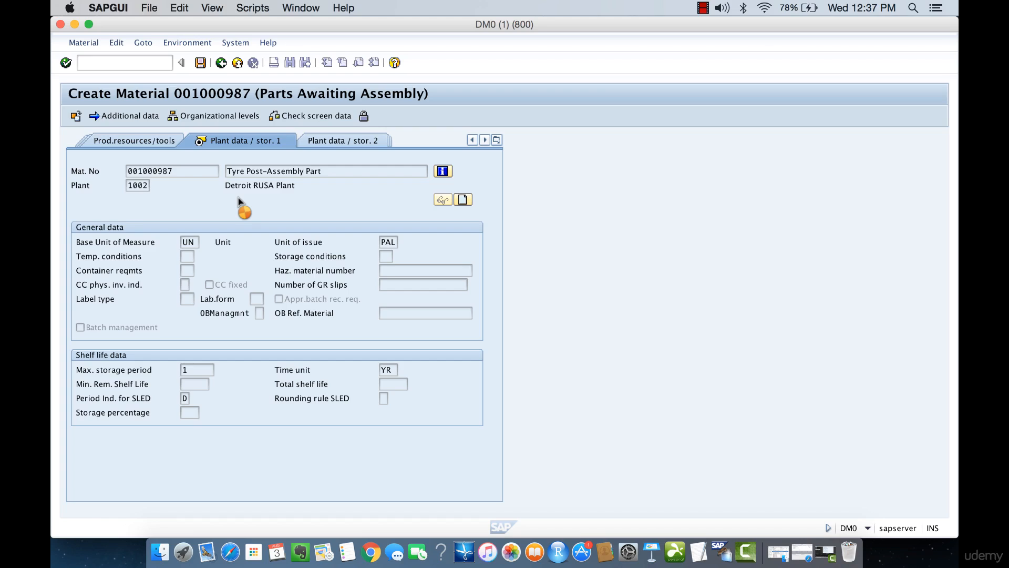